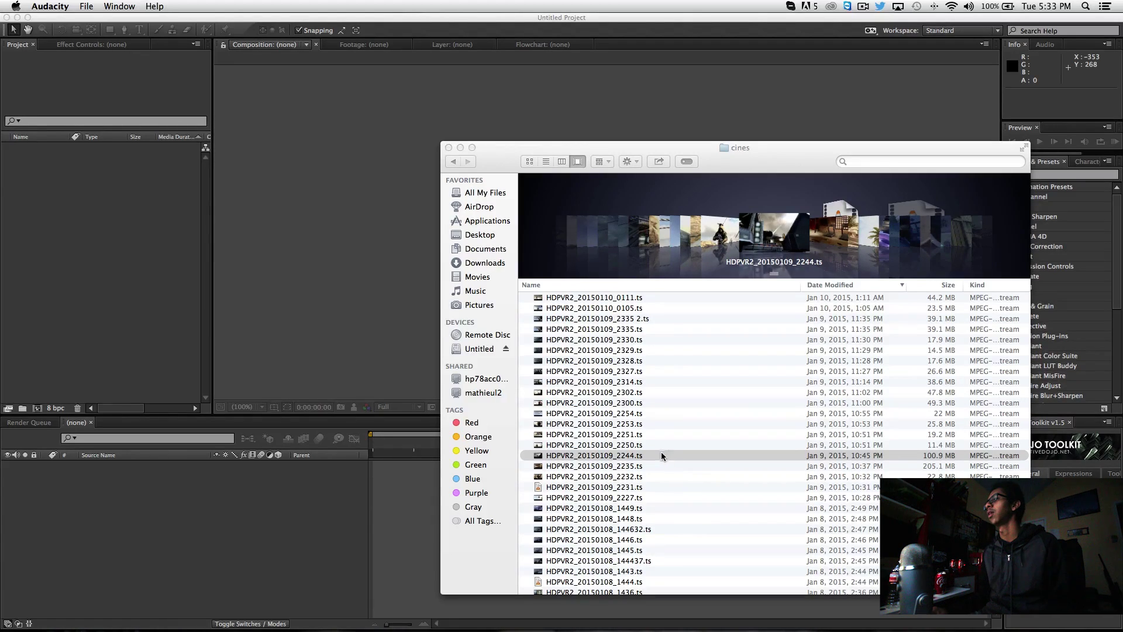
Import HDPVR2_20150109_2244.ts, build a comp from it, and move to about 0:15.
{"action": "left_click_drag", "start_coordinate": [627, 454], "coordinate": [160, 274]}
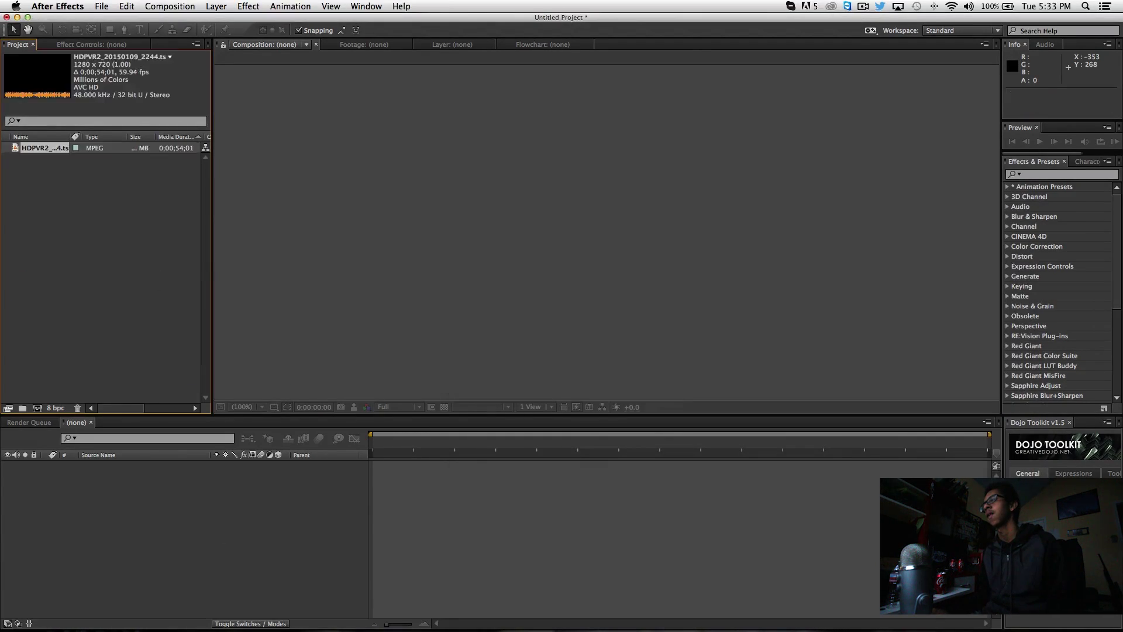
{"action": "left_click_drag", "start_coordinate": [45, 154], "coordinate": [169, 514]}
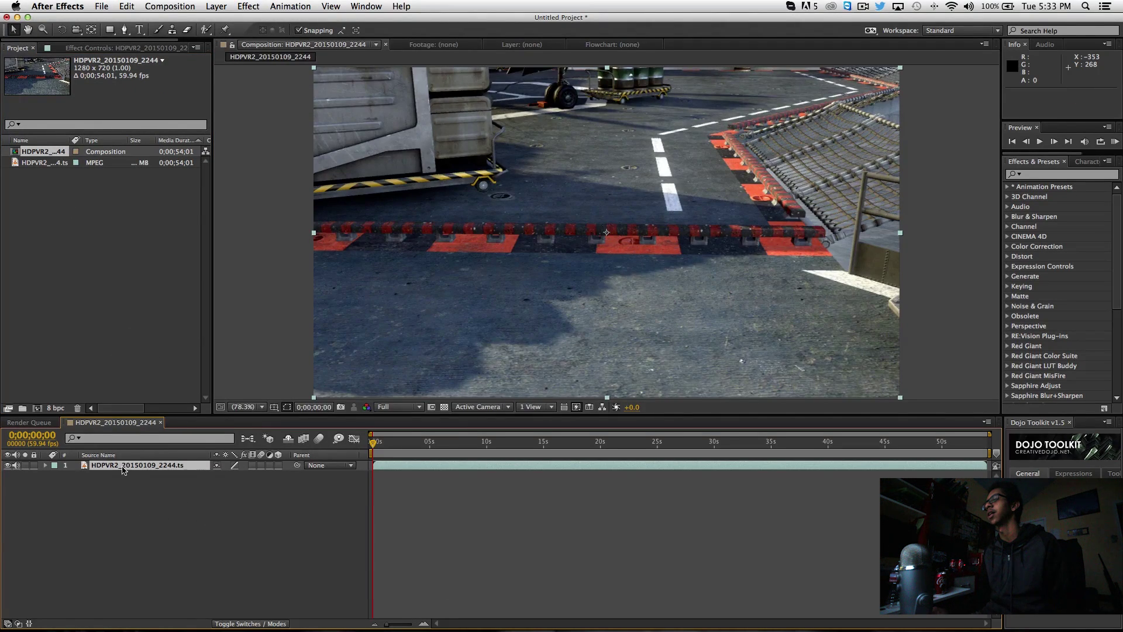
{"action": "left_click_drag", "start_coordinate": [419, 459], "coordinate": [538, 475]}
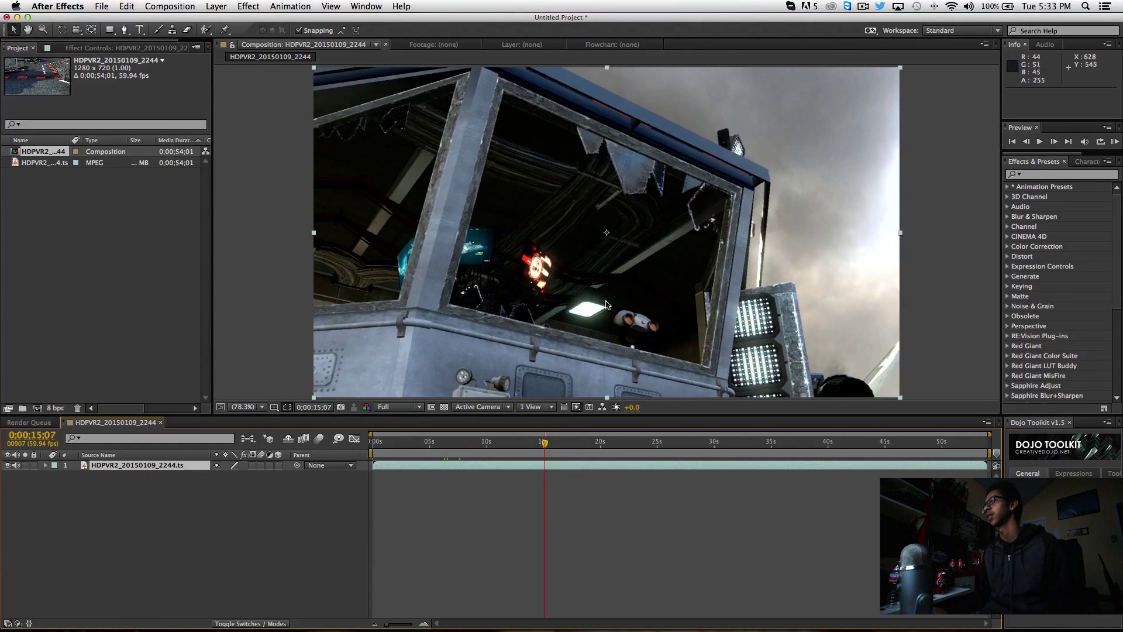
Search 'track' and apply the 3D Camera Tracker to the gameplay footage.
{"action": "left_click", "coordinate": [1042, 175]}
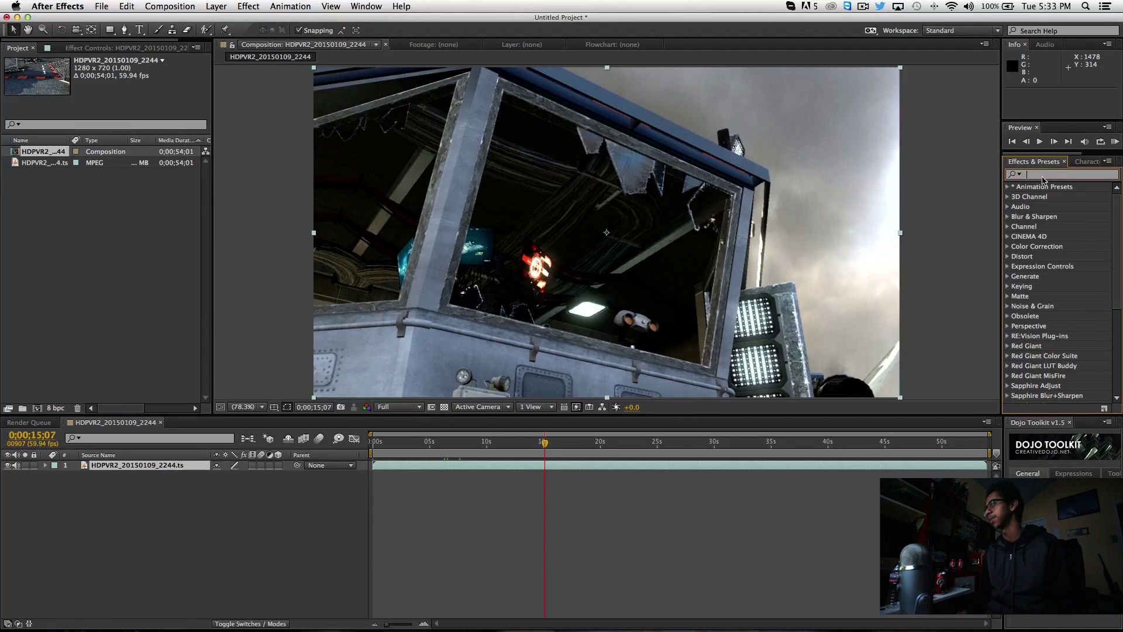
{"action": "type", "text": "track"}
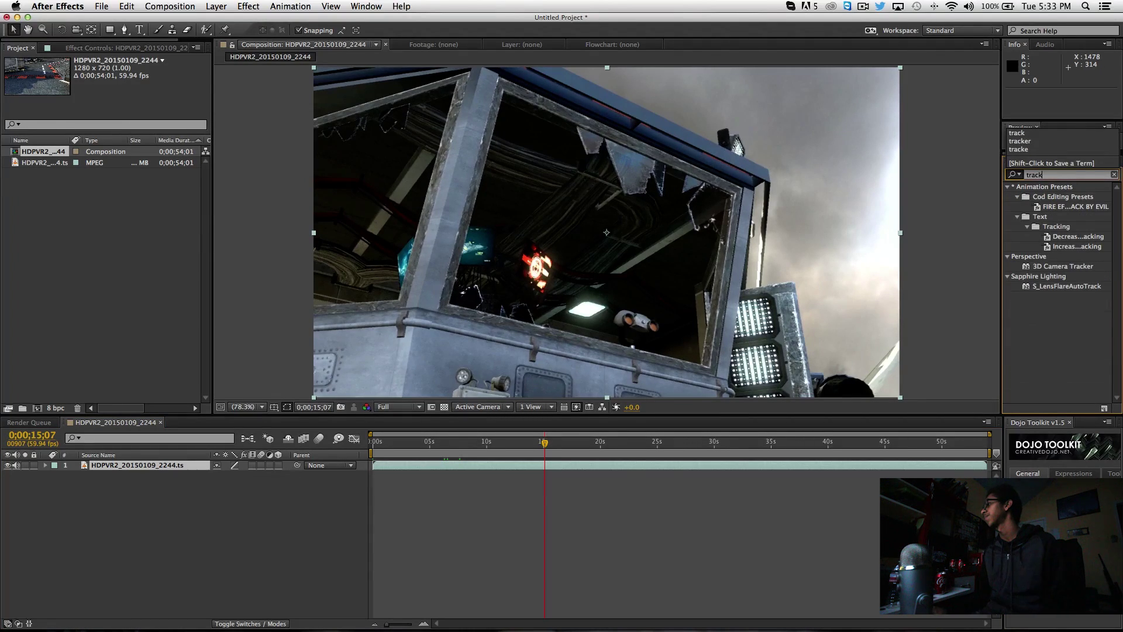
{"action": "left_click_drag", "start_coordinate": [1084, 267], "coordinate": [690, 250]}
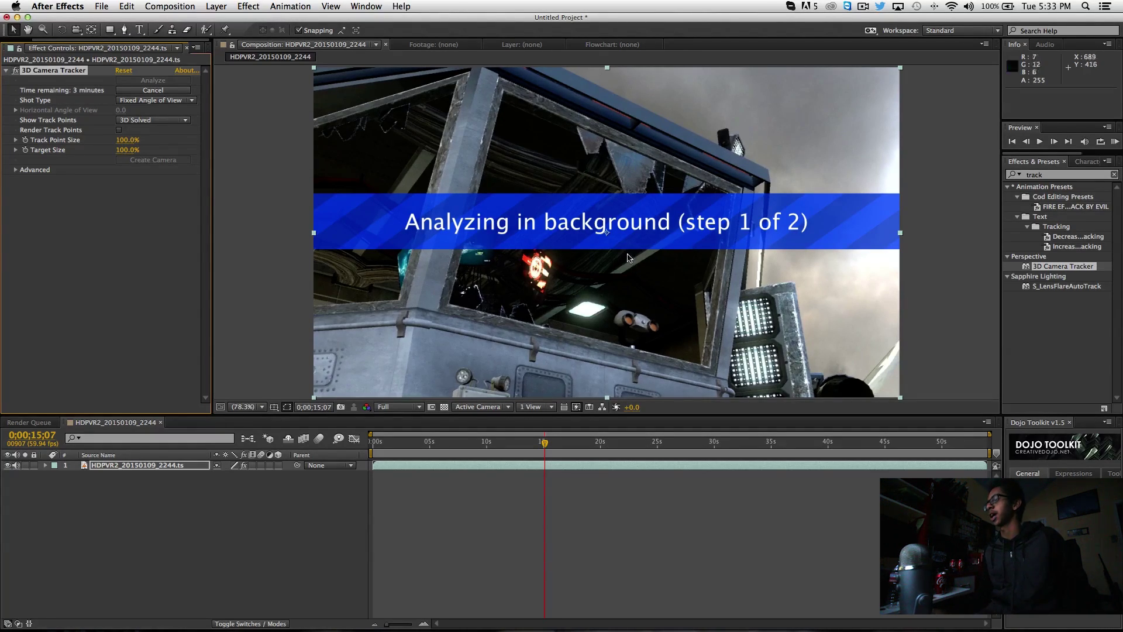
Preview the footage from about 8 to 19 seconds while the analysis runs.
{"action": "left_click", "coordinate": [468, 445]}
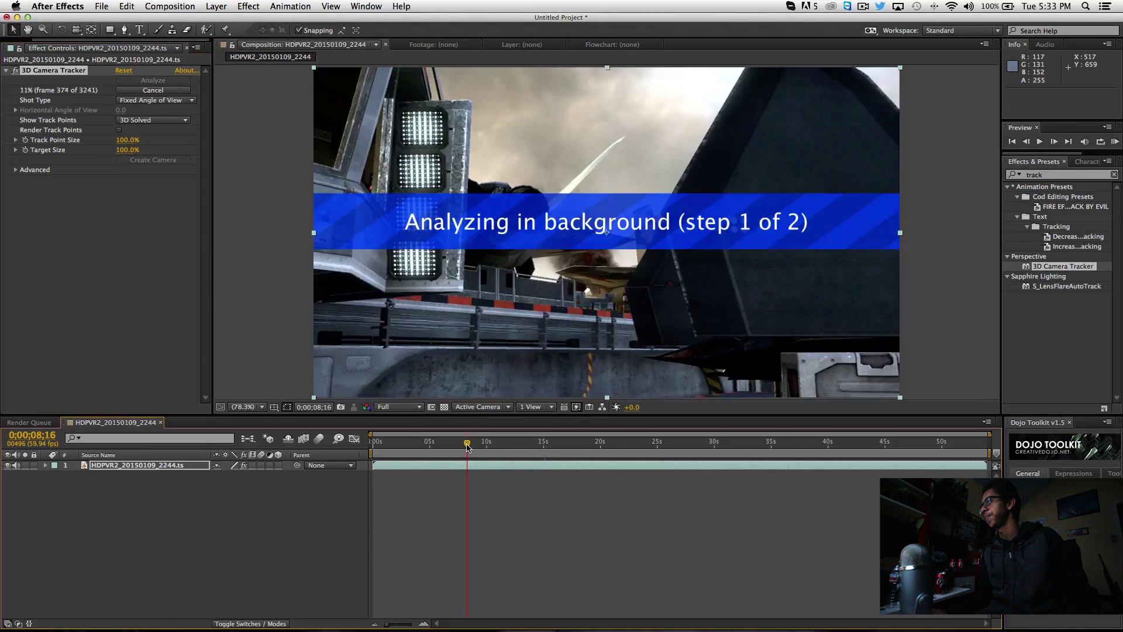
{"action": "left_click_drag", "start_coordinate": [468, 447], "coordinate": [549, 454]}
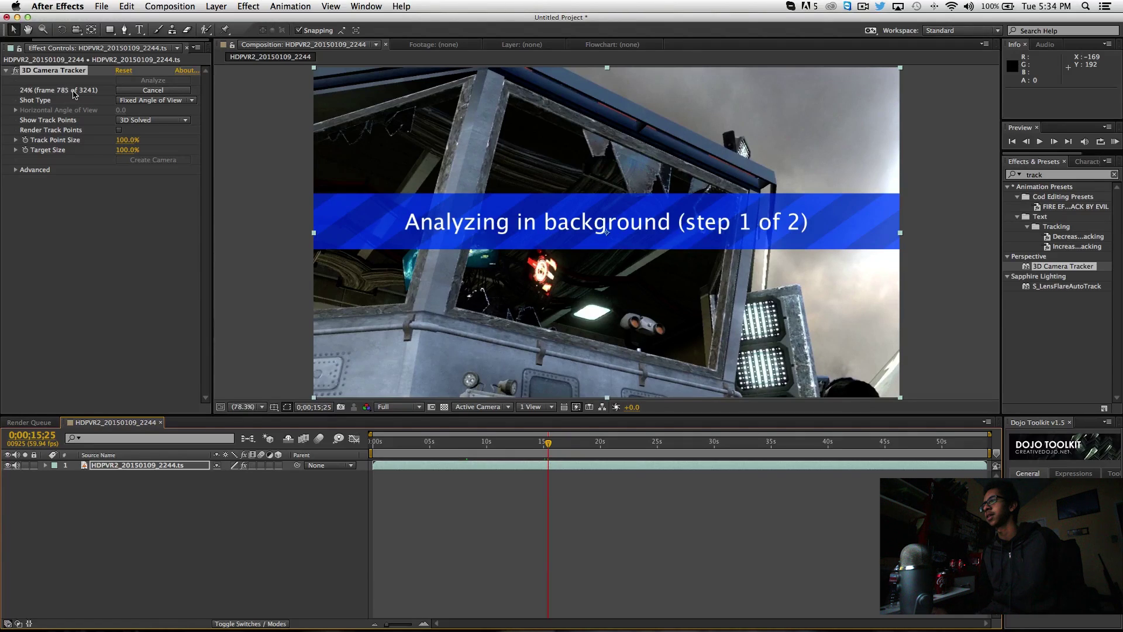
{"action": "left_click", "coordinate": [625, 450]}
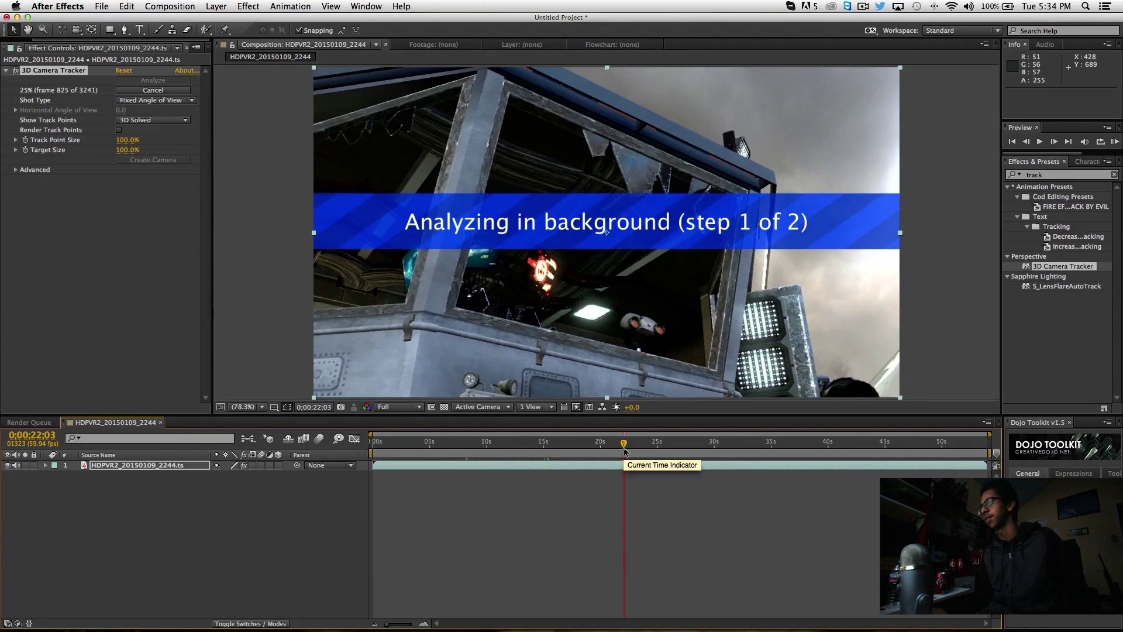
{"action": "left_click_drag", "start_coordinate": [624, 451], "coordinate": [582, 455]}
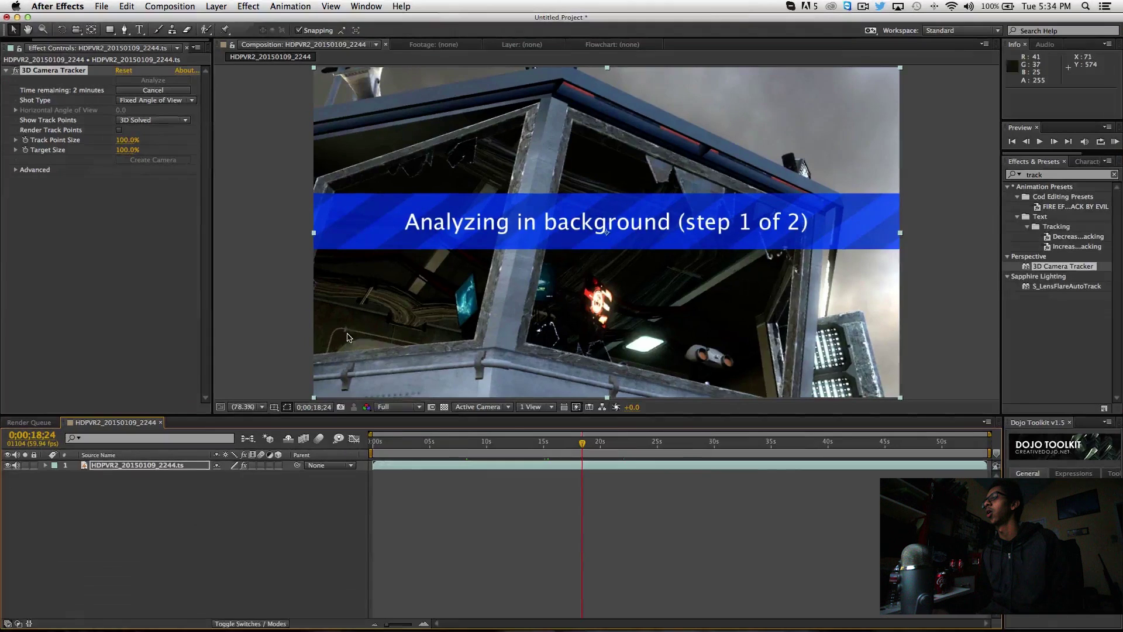
Open a new Safari window from the Dock and move it to the right.
{"action": "right_click", "coordinate": [173, 597]}
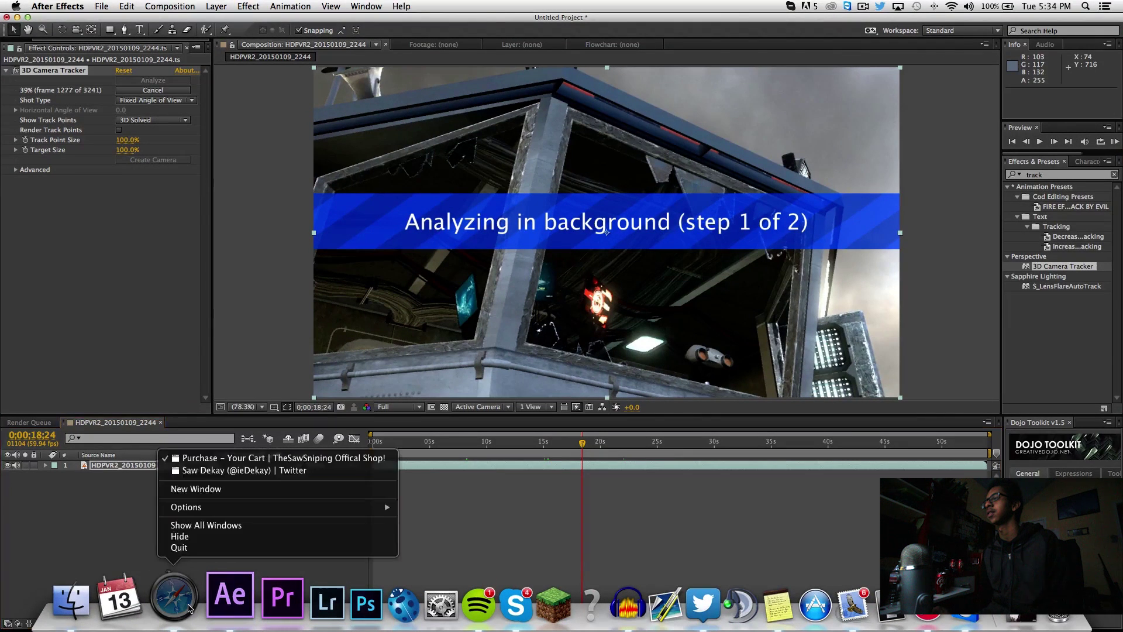
{"action": "left_click", "coordinate": [217, 489]}
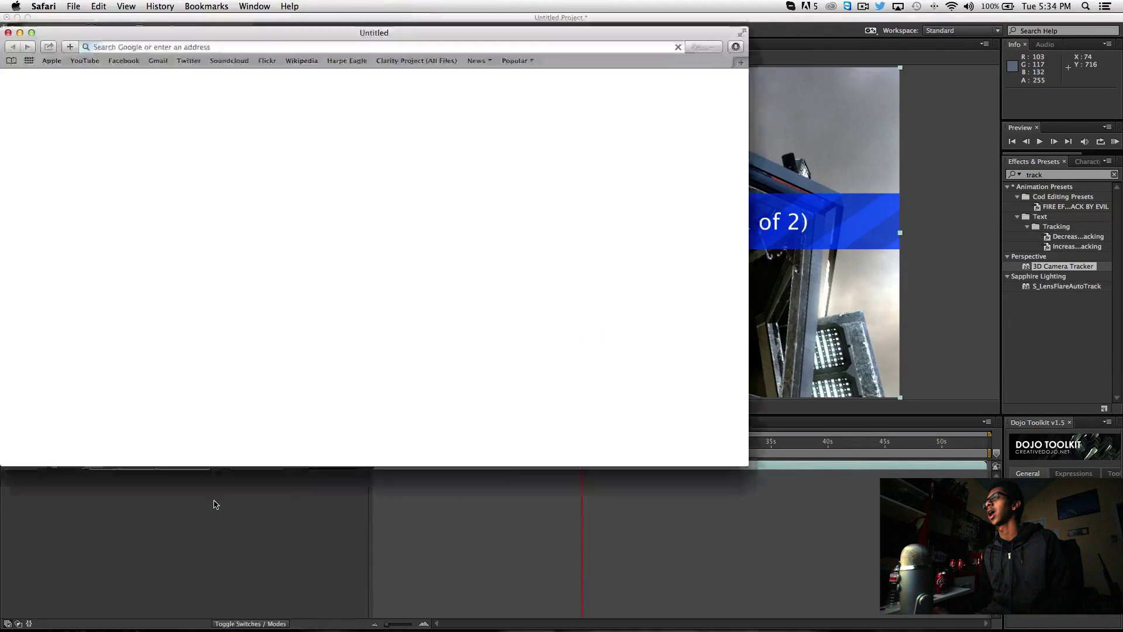
{"action": "left_click_drag", "start_coordinate": [328, 38], "coordinate": [532, 36]}
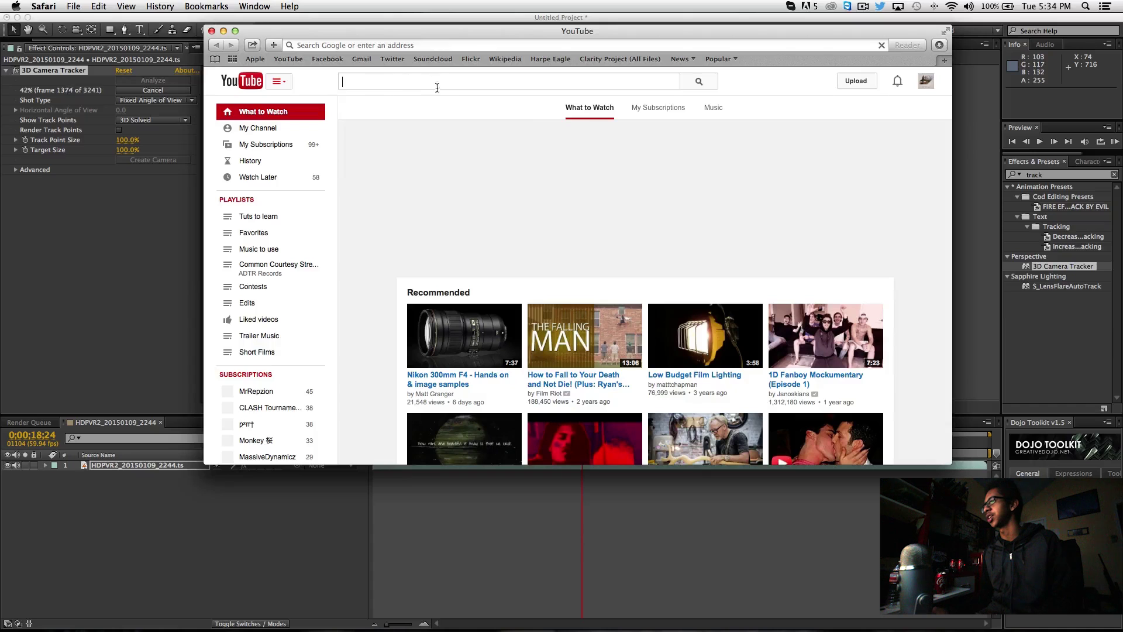
Browse the YouTube My Channel page, then return to After Effects.
{"action": "left_click", "coordinate": [260, 130]}
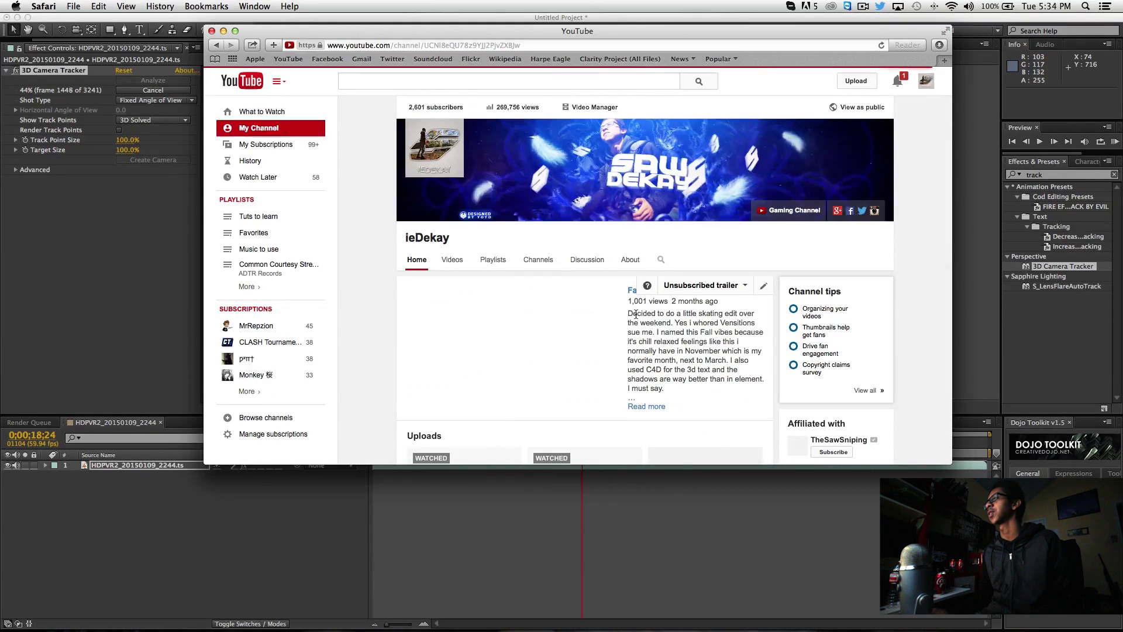
{"action": "scroll", "coordinate": [637, 324], "scroll_direction": "down", "scroll_amount": 5}
{"action": "scroll", "coordinate": [632, 324], "scroll_direction": "up", "scroll_amount": 1}
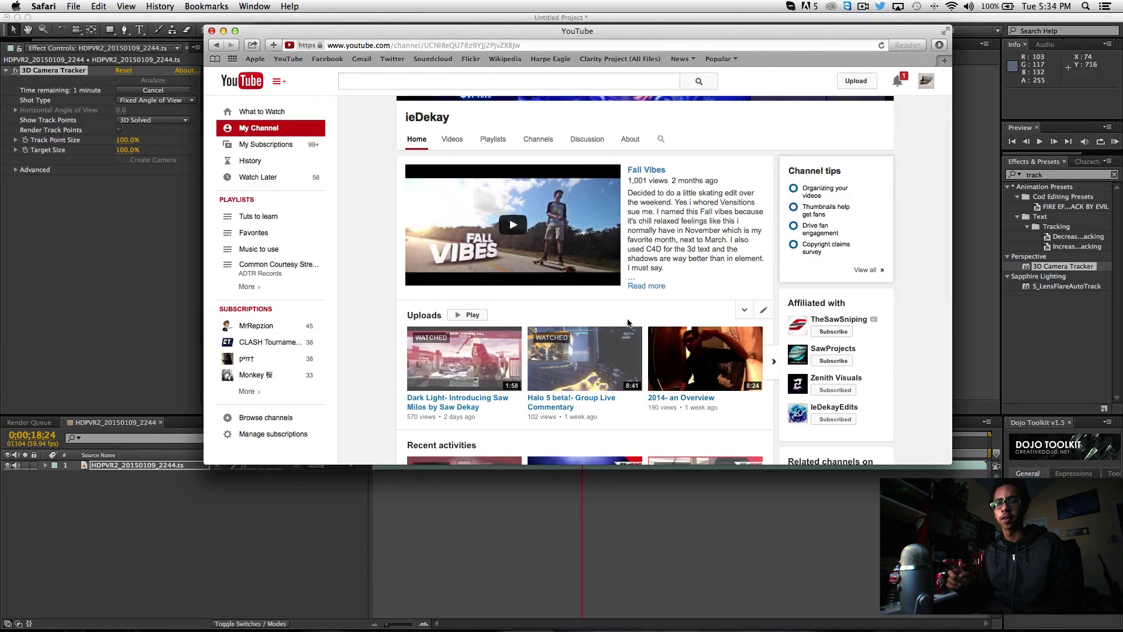
{"action": "scroll", "coordinate": [772, 351], "scroll_direction": "up", "scroll_amount": 4}
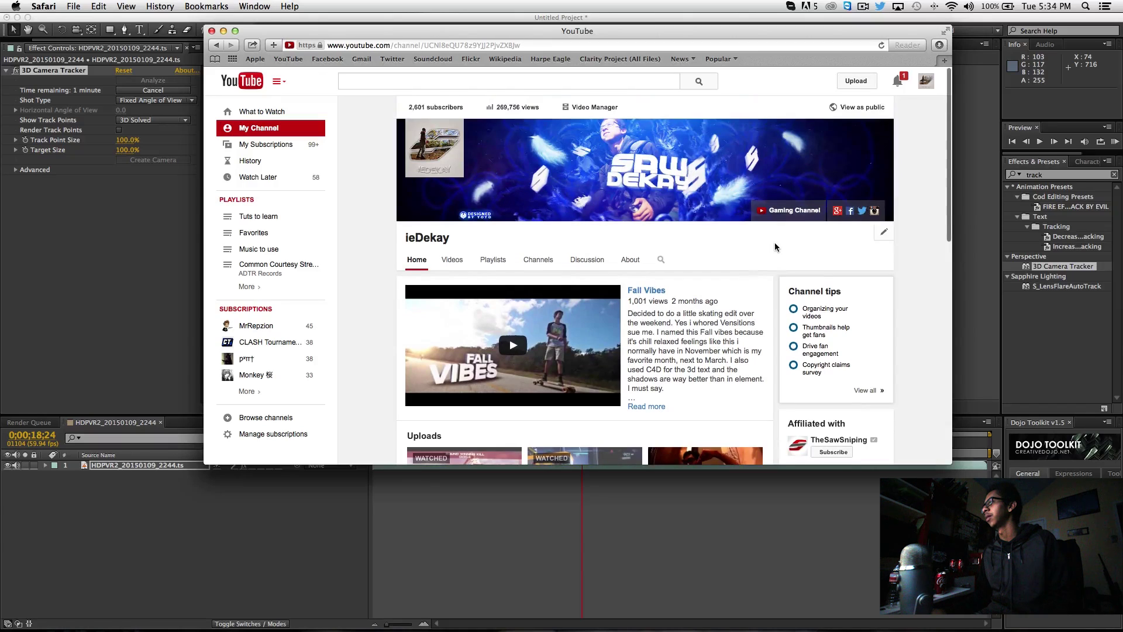
{"action": "left_click", "coordinate": [147, 255]}
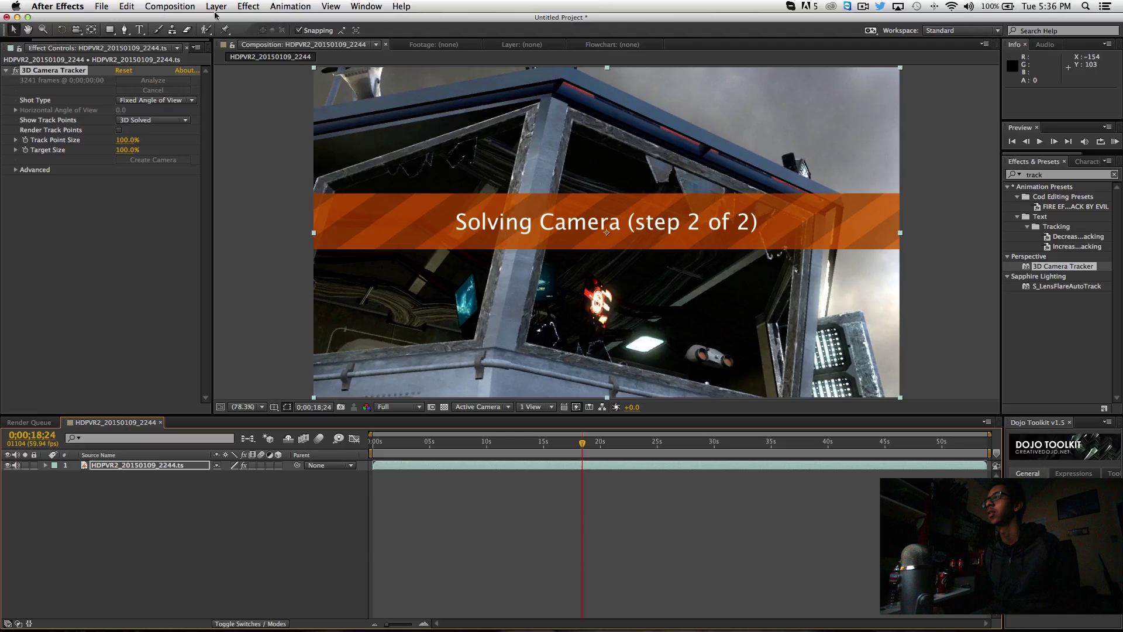
Add a TUTORIAL text layer and move it near the top of the frame.
{"action": "left_click", "coordinate": [139, 31]}
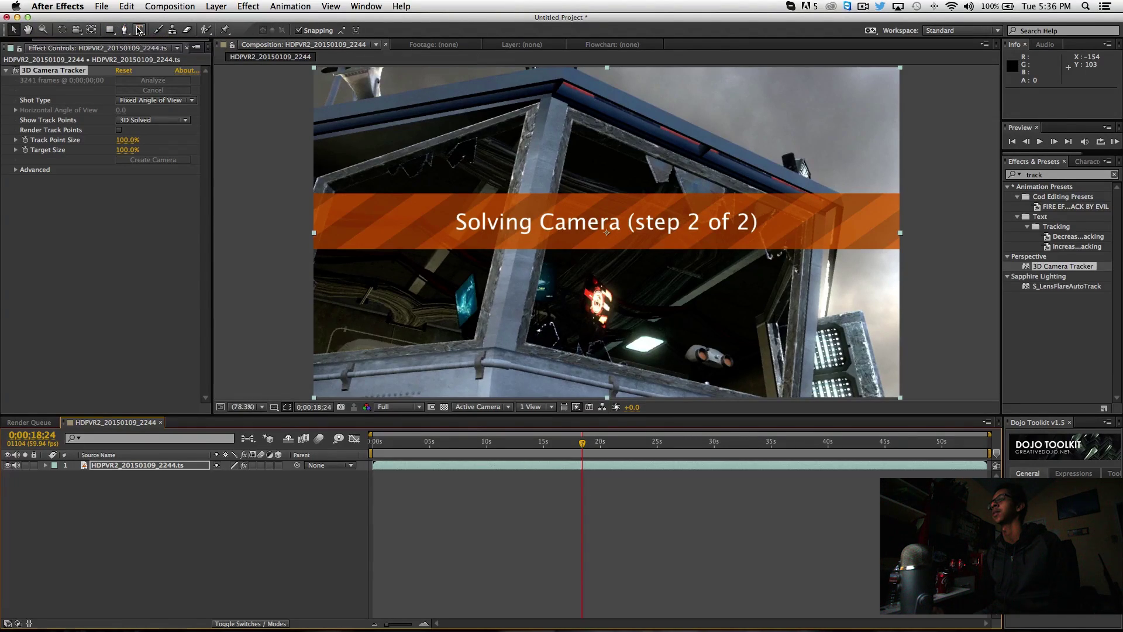
{"action": "left_click", "coordinate": [443, 124]}
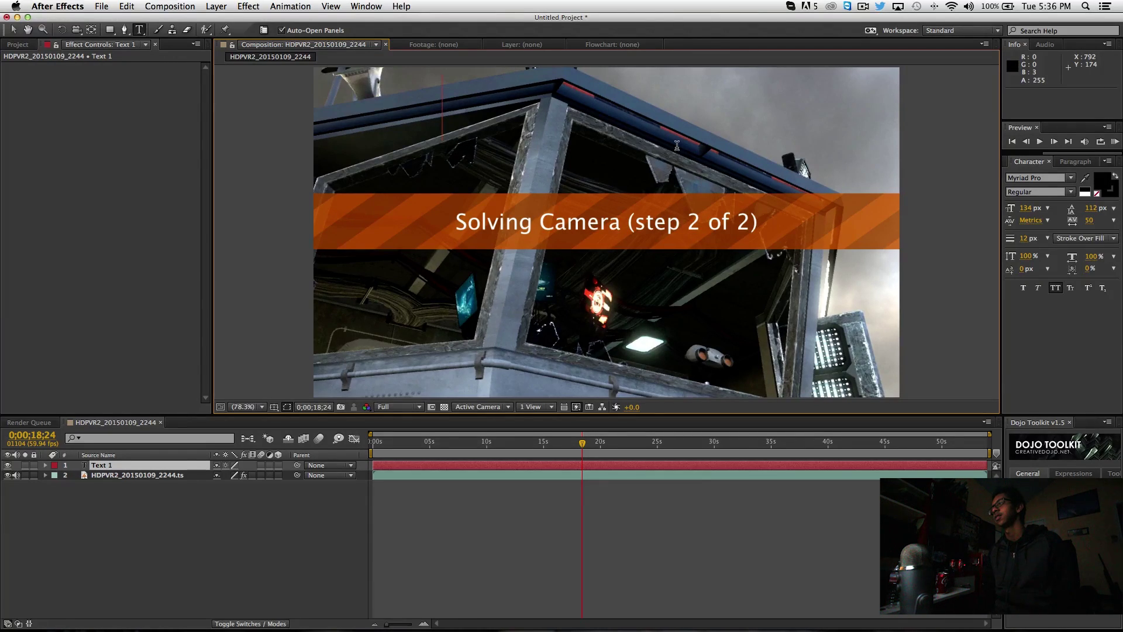
{"action": "type", "text": "TUTORIAL"}
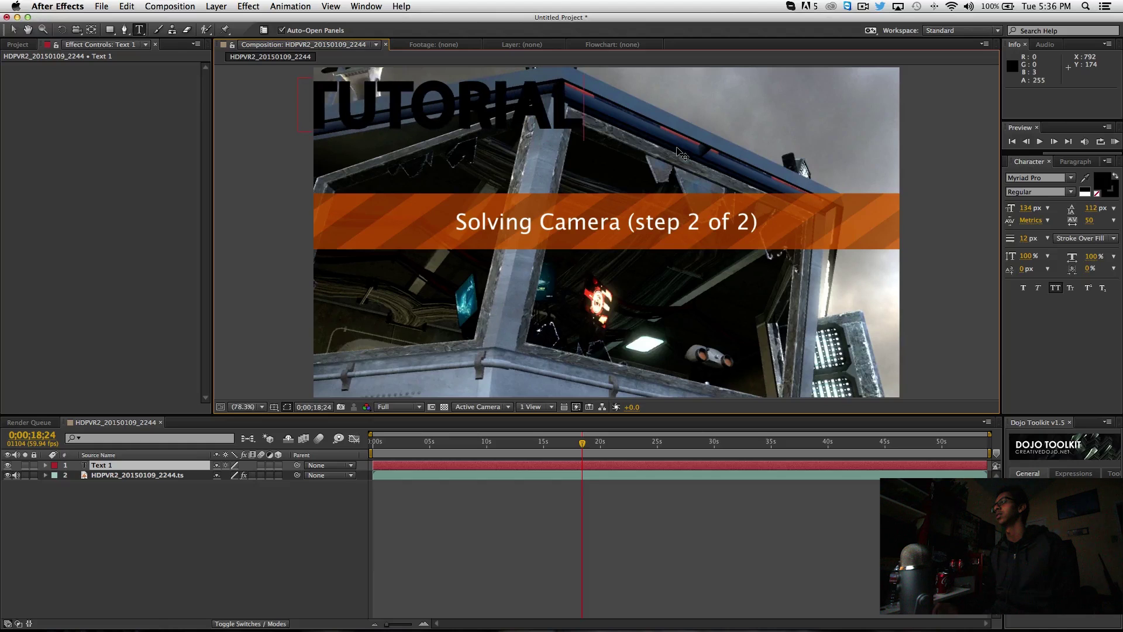
{"action": "left_click", "coordinate": [214, 525]}
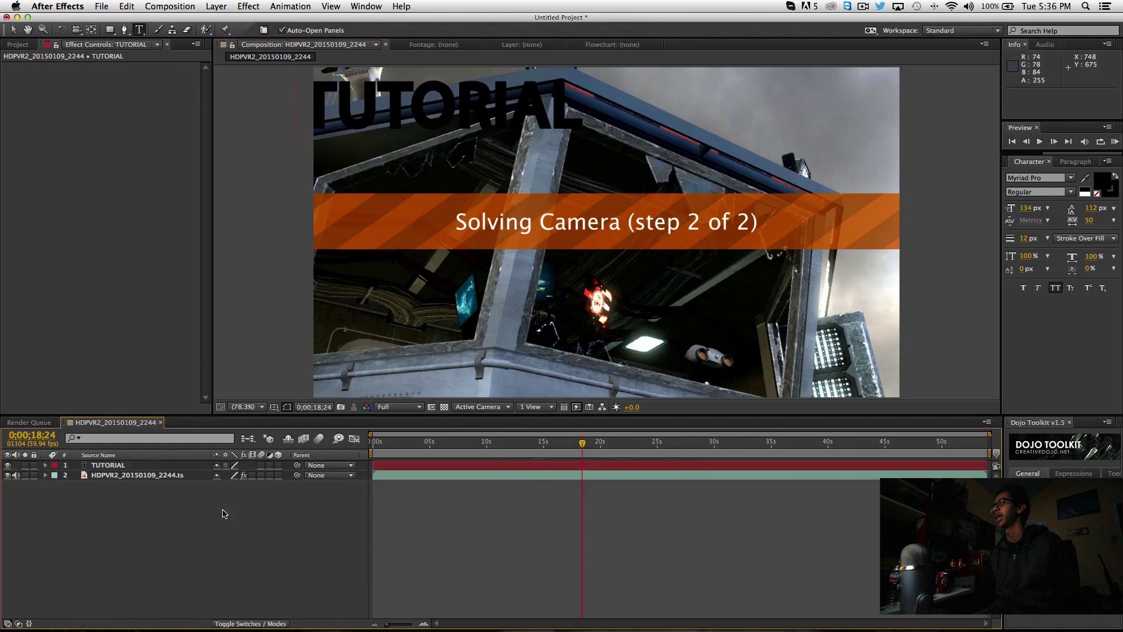
{"action": "left_click", "coordinate": [265, 466]}
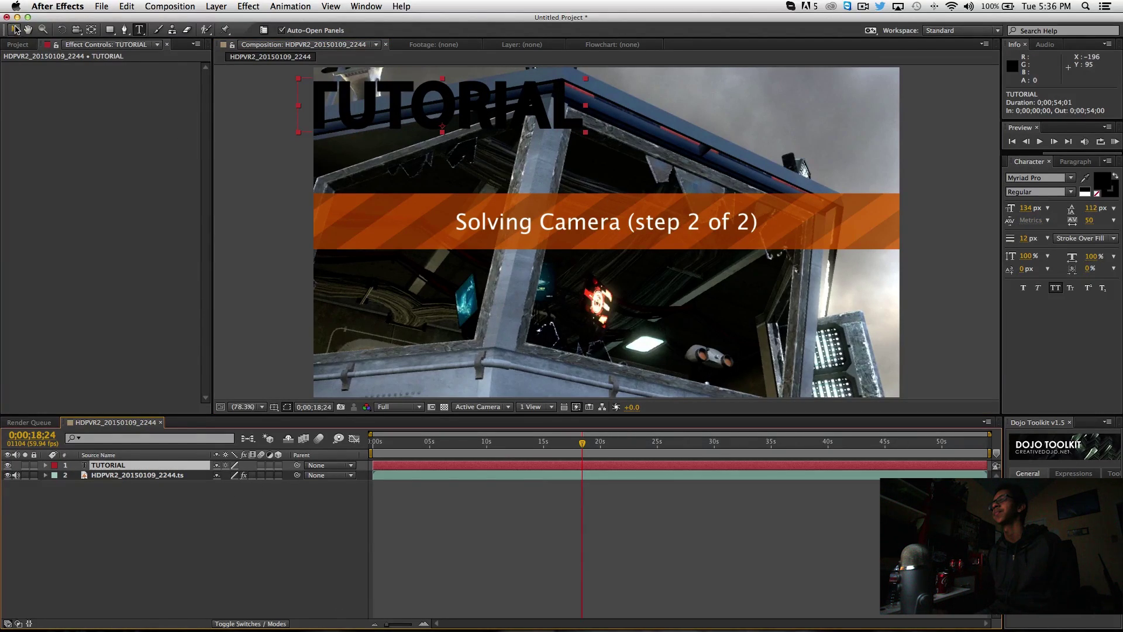
{"action": "left_click", "coordinate": [15, 29]}
{"action": "left_click_drag", "start_coordinate": [444, 105], "coordinate": [555, 118]}
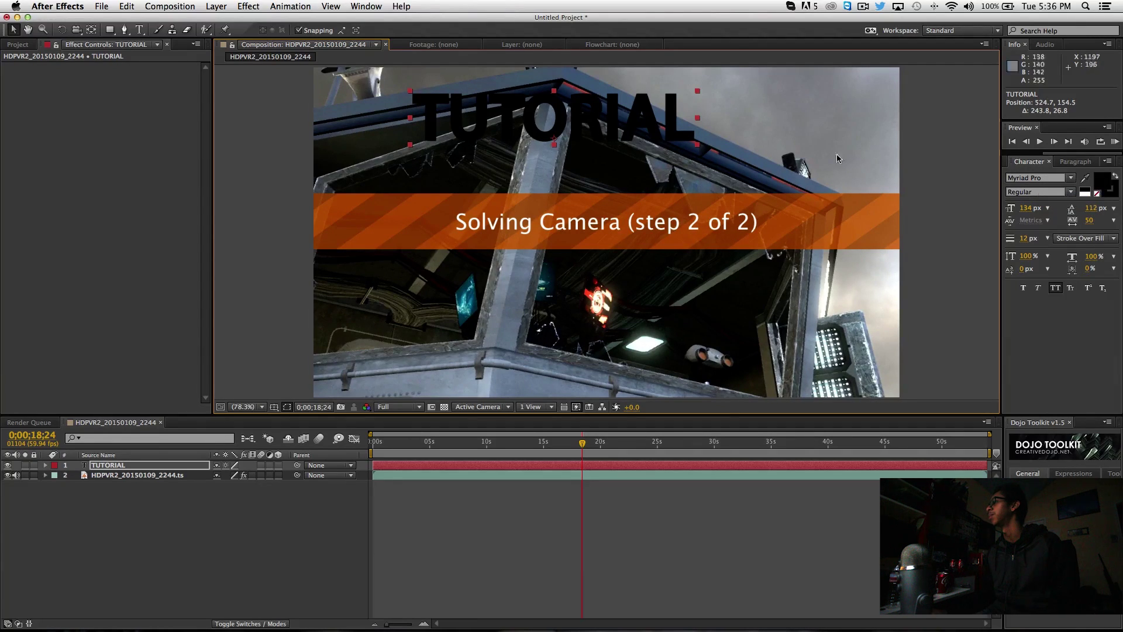
Set the TUTORIAL text to Arial Bold and mute the gameplay footage's audio.
{"action": "double_click", "coordinate": [611, 123]}
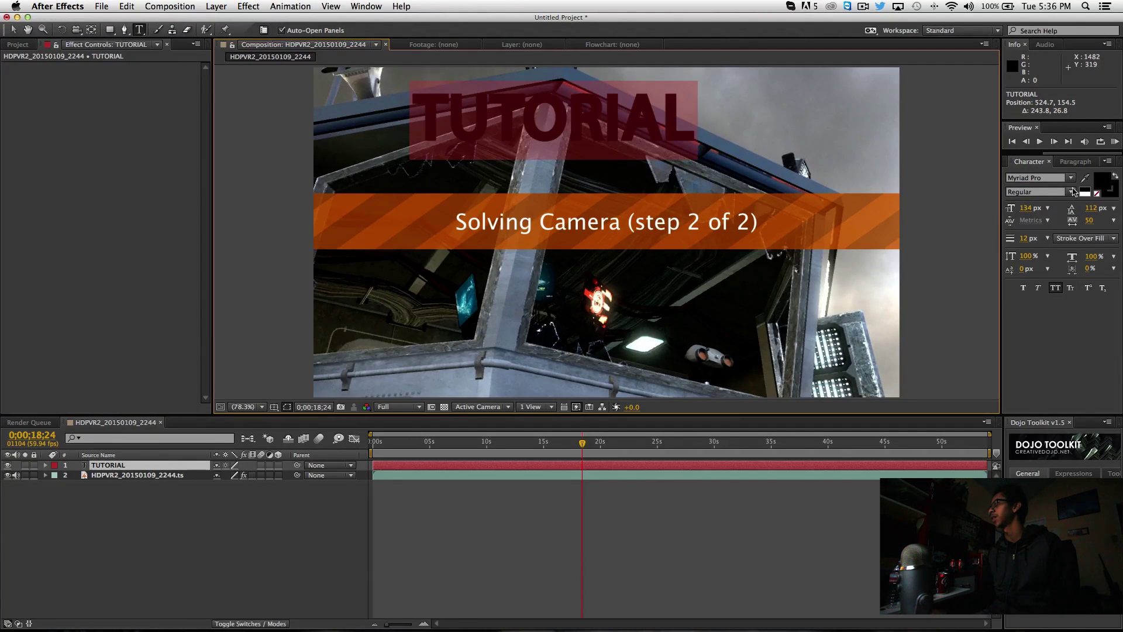
{"action": "left_click", "coordinate": [1018, 177]}
{"action": "type", "text": "Arial"}
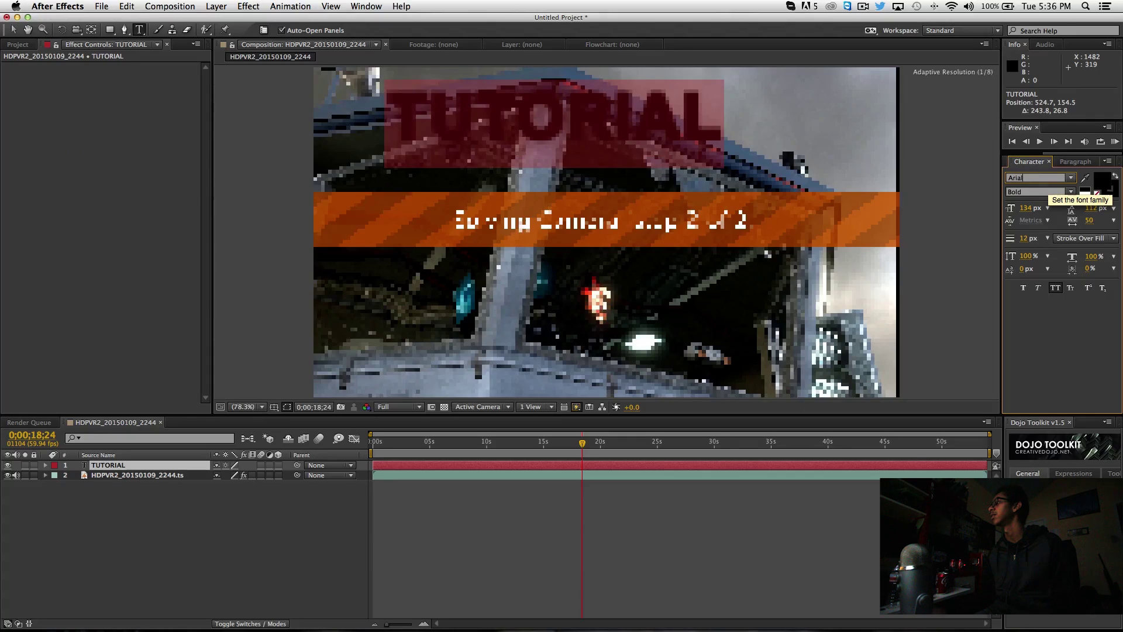
{"action": "left_click", "coordinate": [534, 106]}
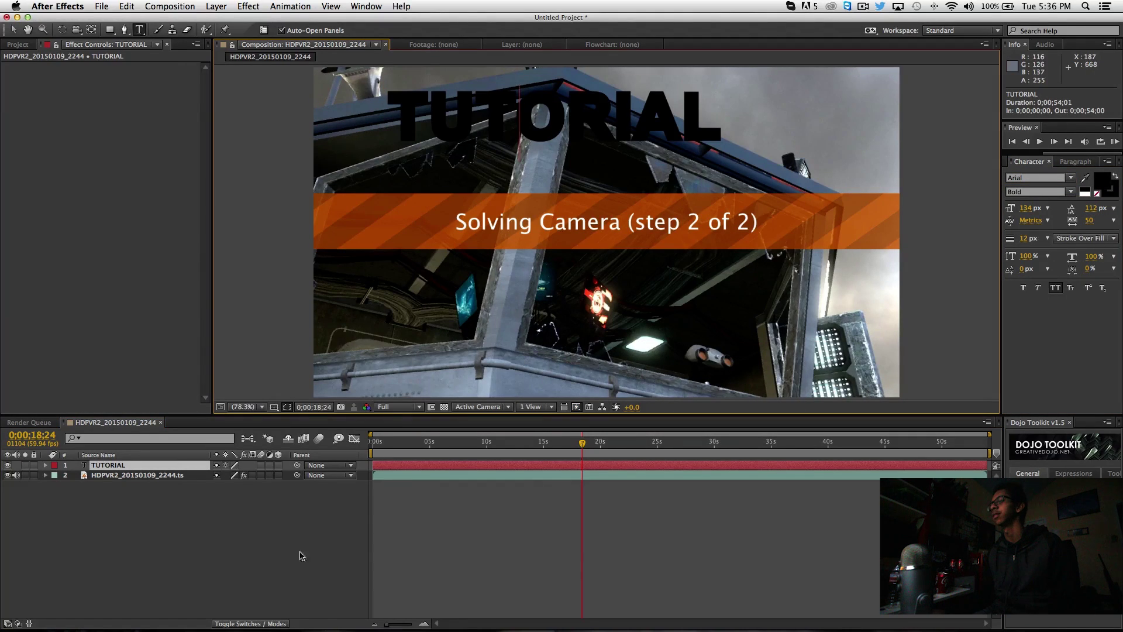
{"action": "left_click", "coordinate": [111, 598]}
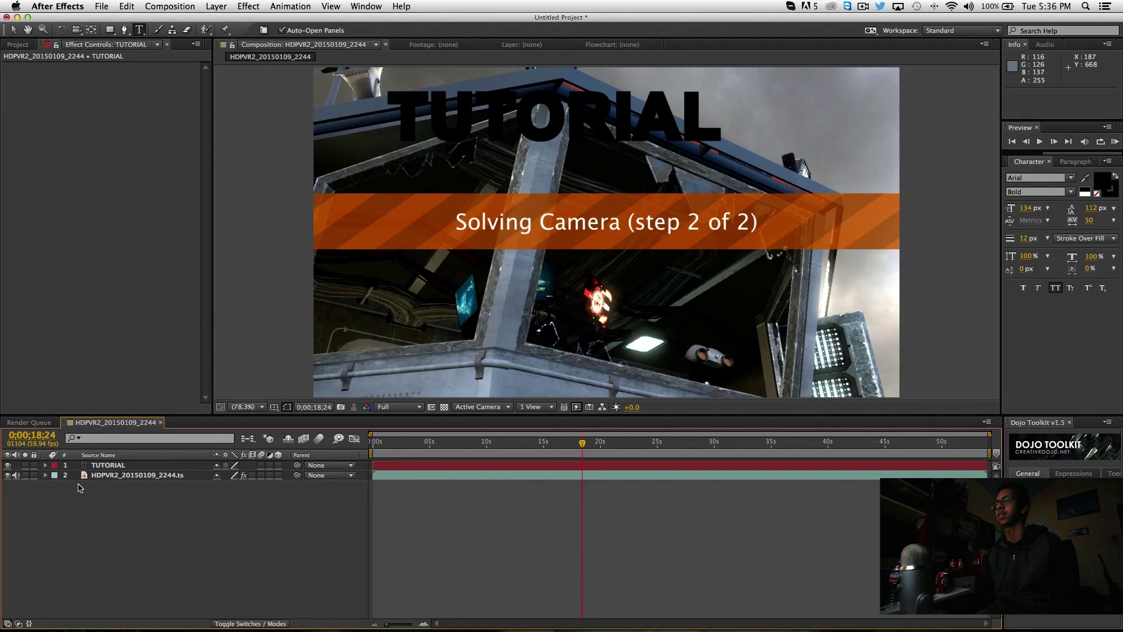
{"action": "left_click", "coordinate": [16, 475]}
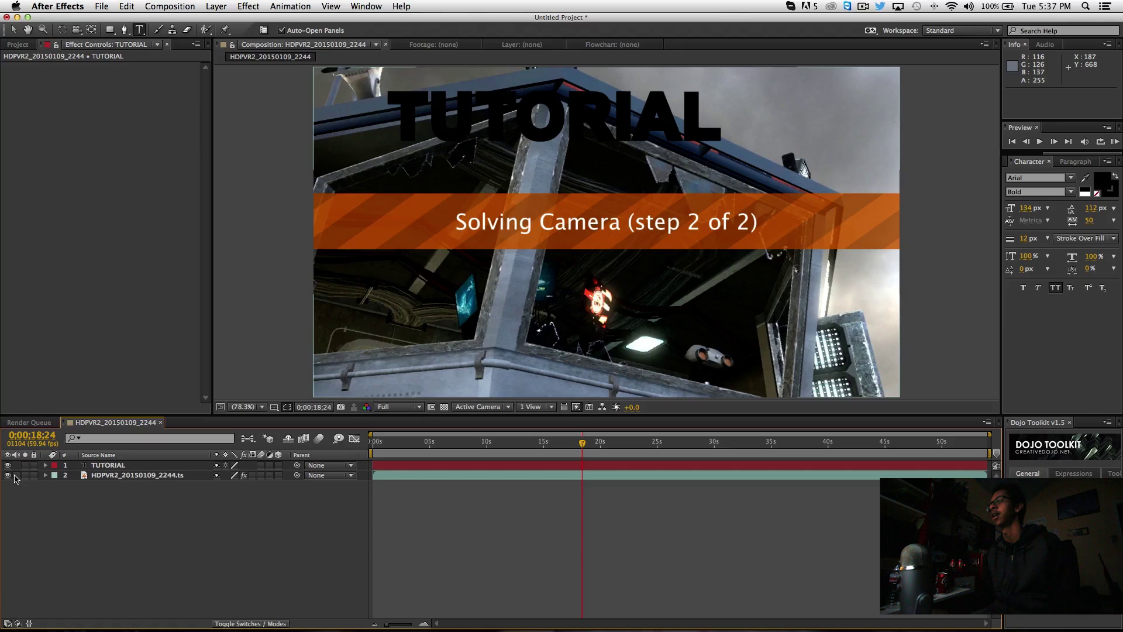
Delete the leftover WHY U DO DIS text layer while the camera solve completes.
{"action": "left_click", "coordinate": [119, 465]}
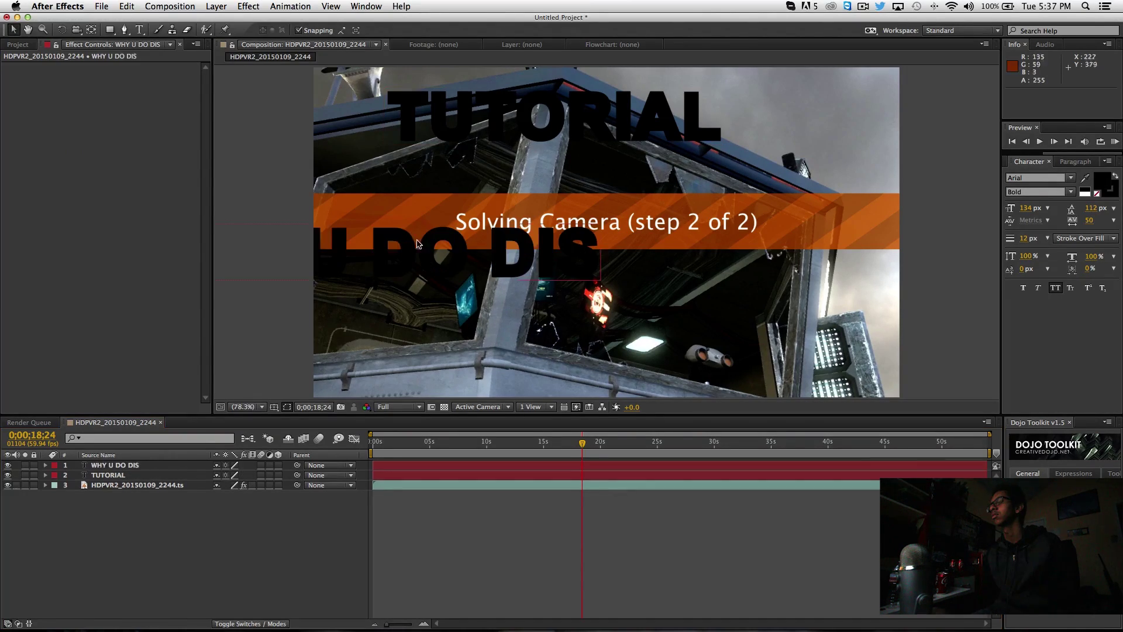
{"action": "left_click_drag", "start_coordinate": [423, 248], "coordinate": [643, 214]}
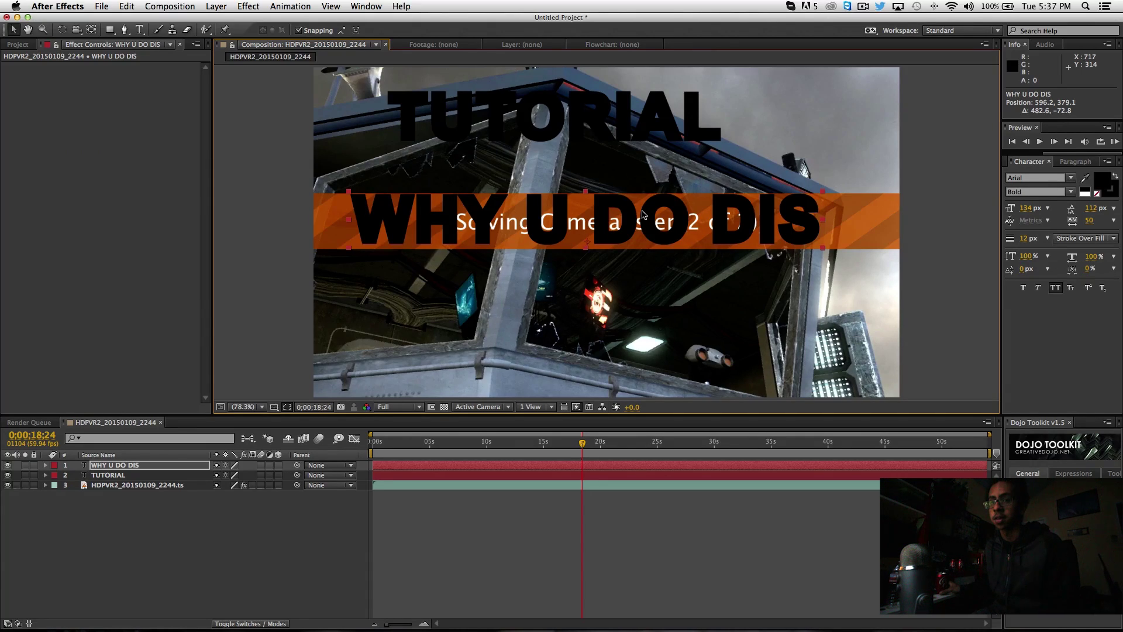
{"action": "key", "text": "Delete"}
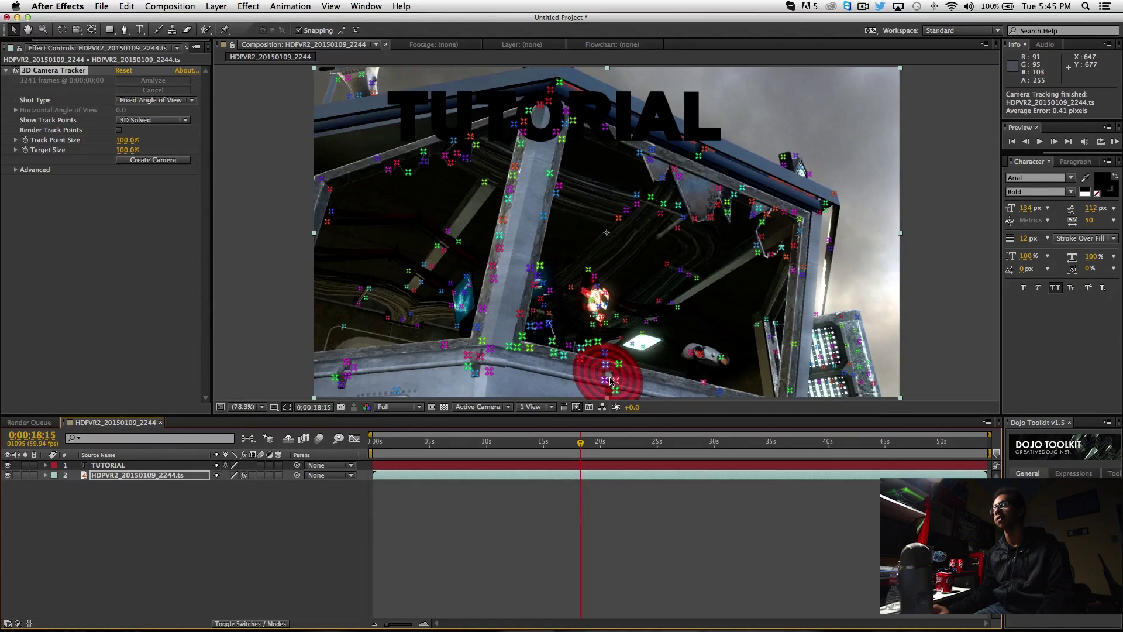
Look for a suitable track point on the window ledge at 0;00;15;34.
{"action": "right_click", "coordinate": [610, 381]}
{"action": "key", "text": "Escape"}
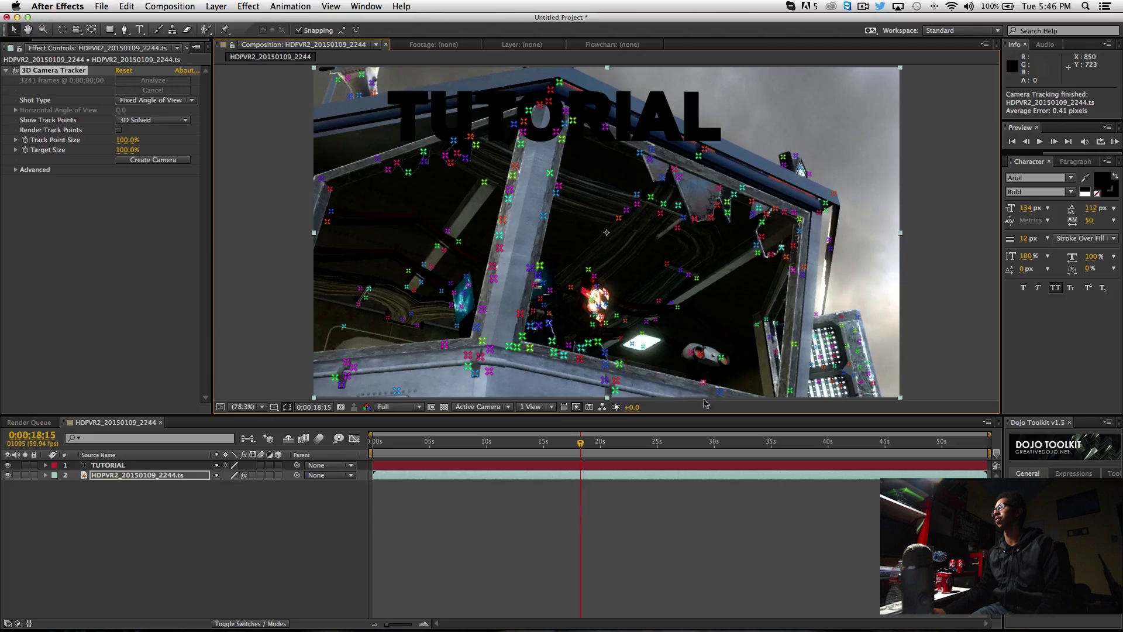
{"action": "left_click_drag", "start_coordinate": [579, 439], "coordinate": [550, 442]}
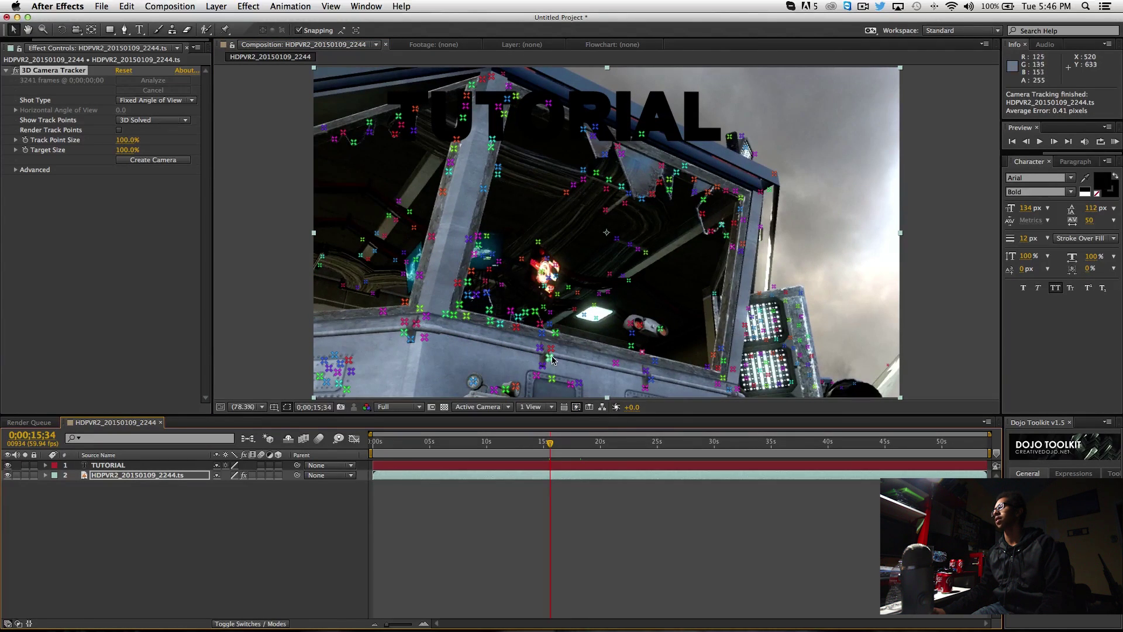
{"action": "right_click", "coordinate": [551, 343]}
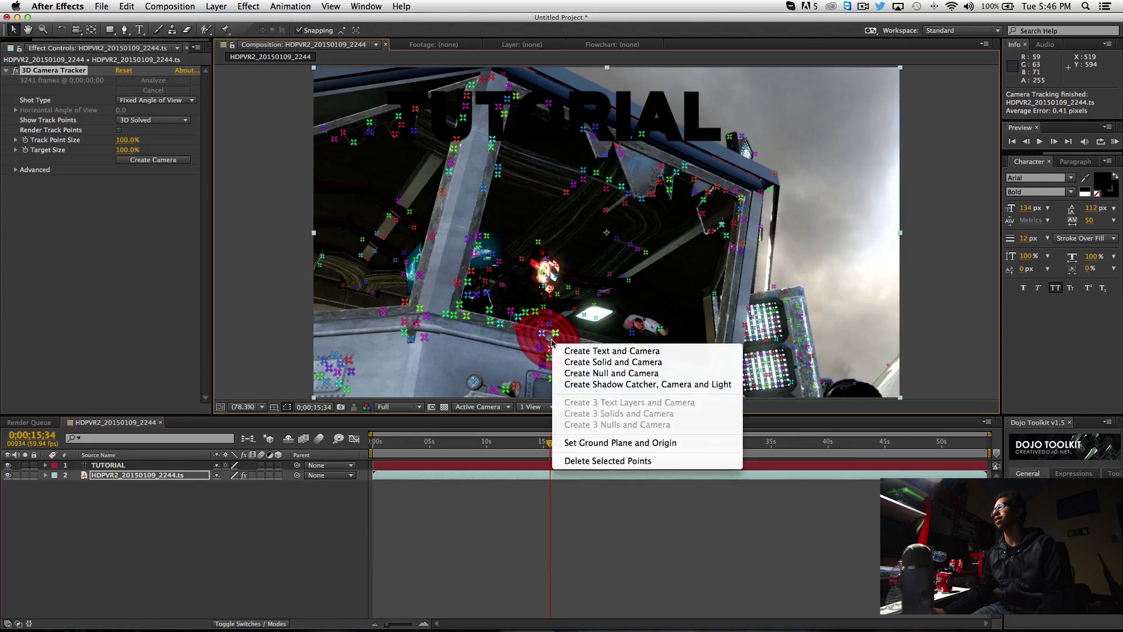
{"action": "left_click", "coordinate": [472, 373]}
{"action": "left_click_drag", "start_coordinate": [541, 354], "coordinate": [649, 234]}
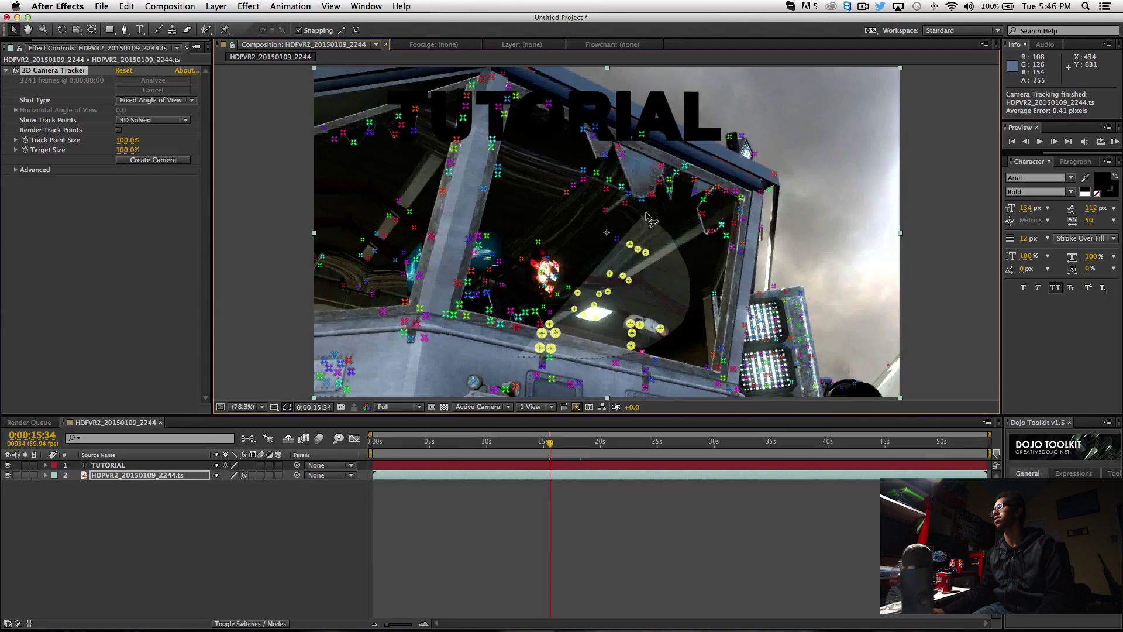
{"action": "left_click", "coordinate": [526, 499]}
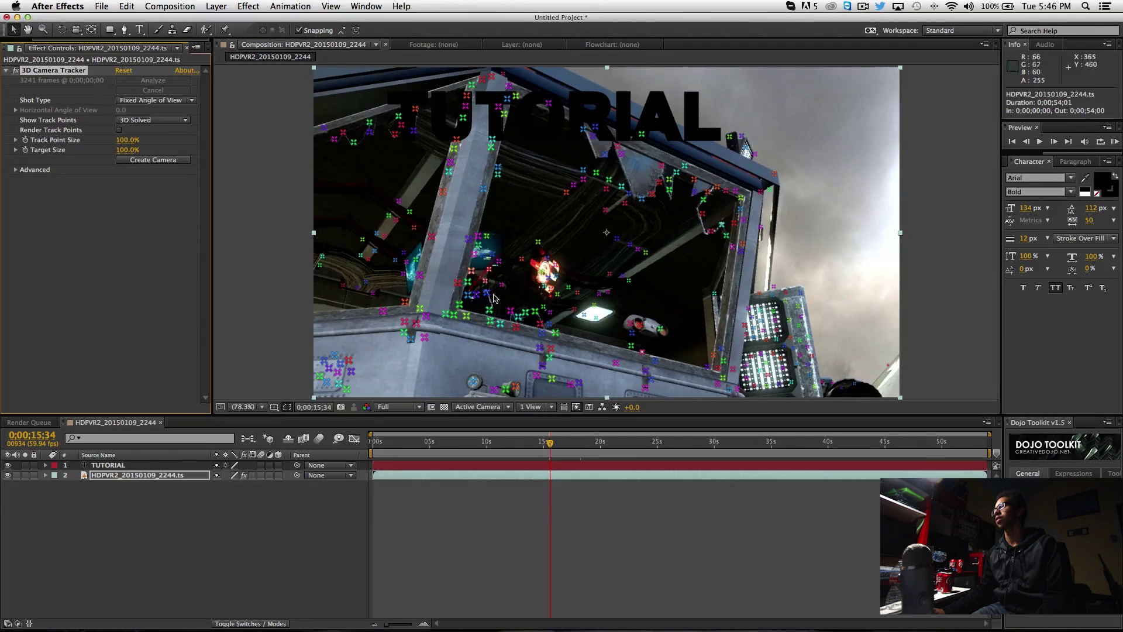
Create a null and camera from one ledge track point, verify it, and hide TUTORIAL.
{"action": "right_click", "coordinate": [538, 350]}
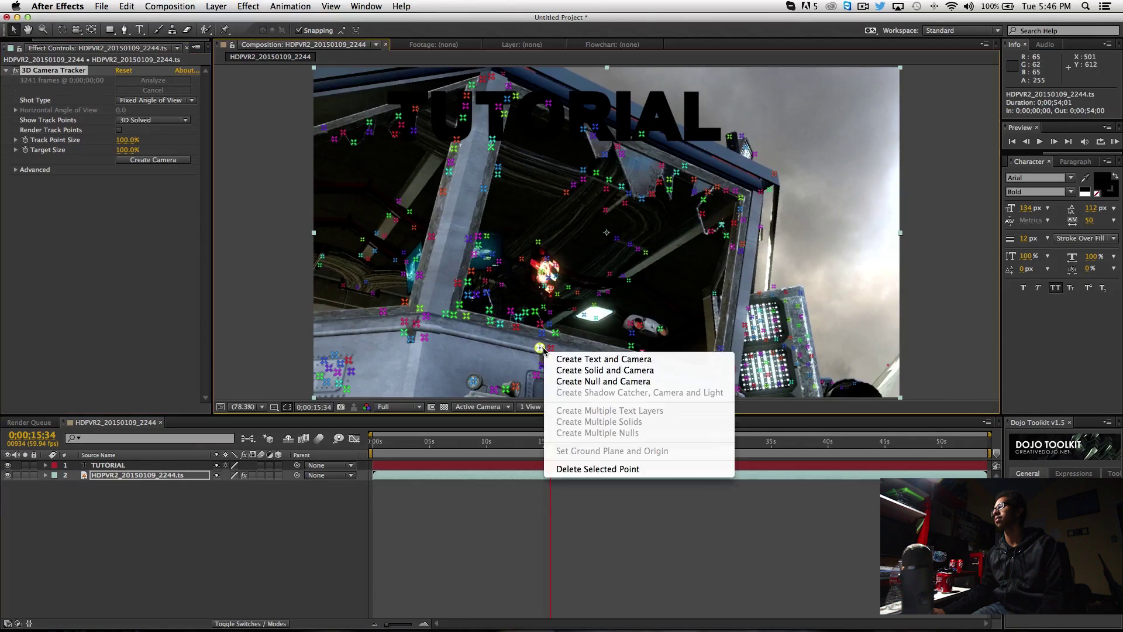
{"action": "left_click", "coordinate": [597, 383]}
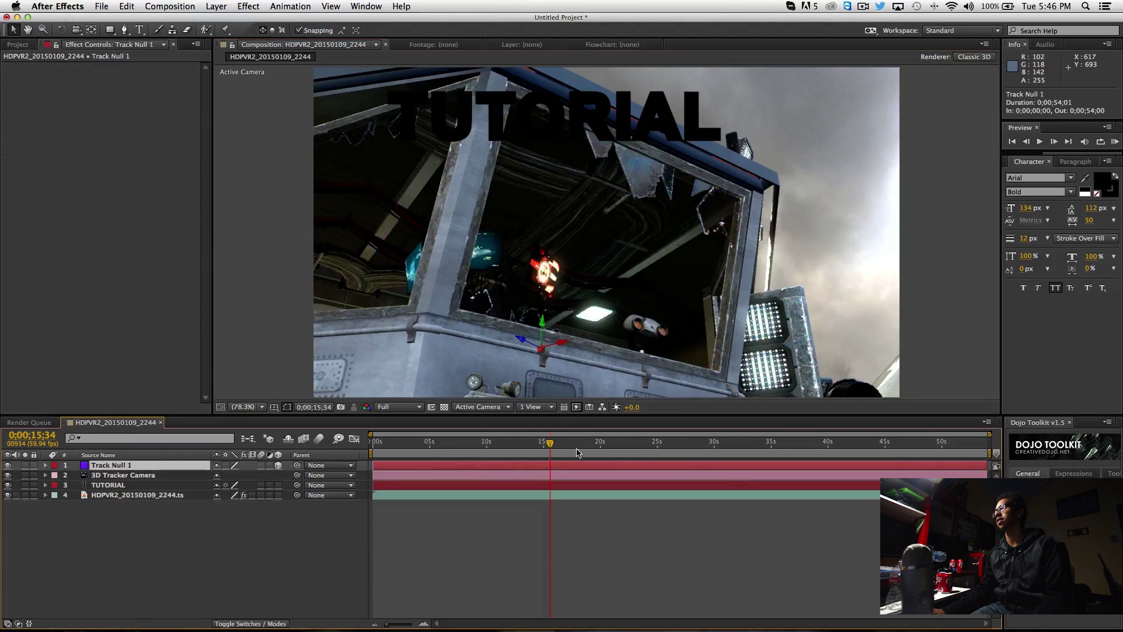
{"action": "left_click_drag", "start_coordinate": [577, 452], "coordinate": [545, 449]}
{"action": "left_click", "coordinate": [8, 485]}
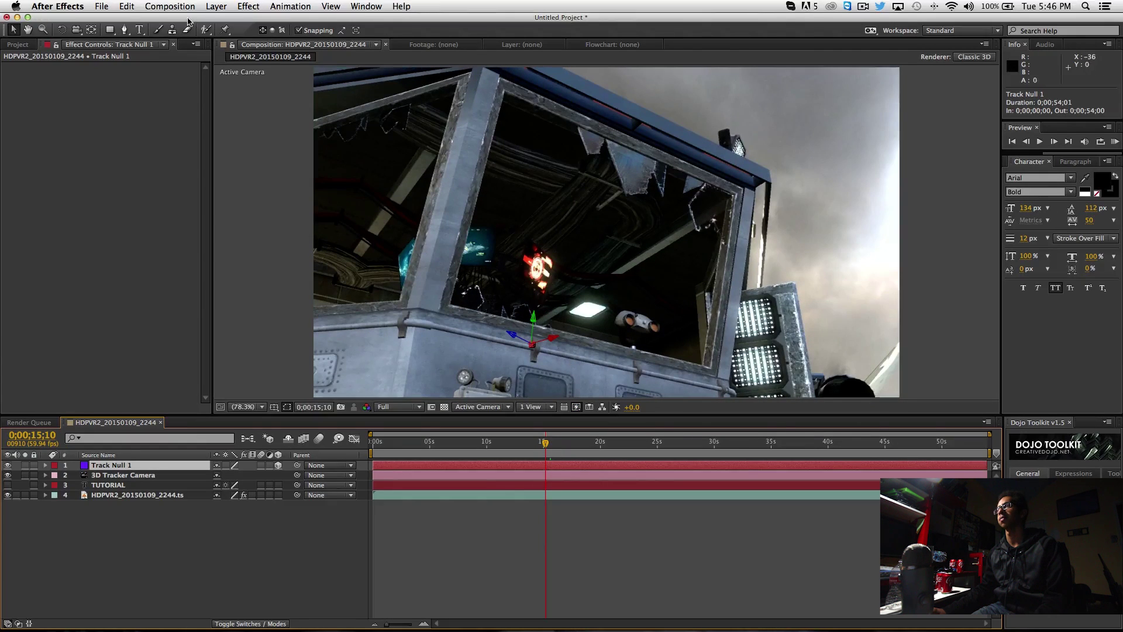
Create a new black solid layer through Layer > New > Solid.
{"action": "left_click", "coordinate": [140, 29]}
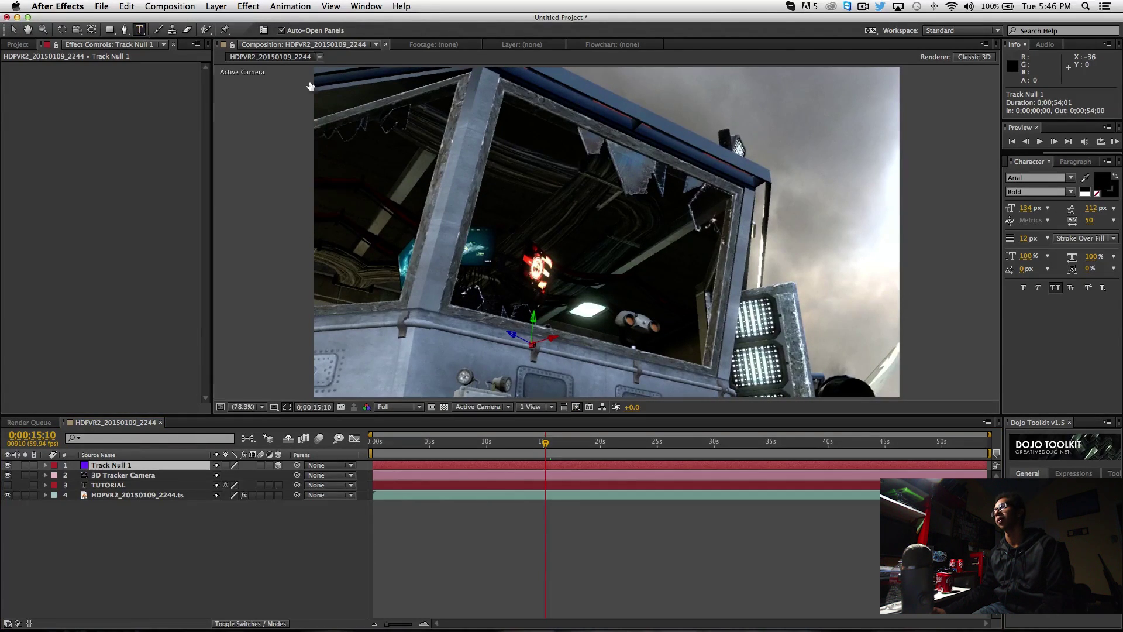
{"action": "key", "text": "F2"}
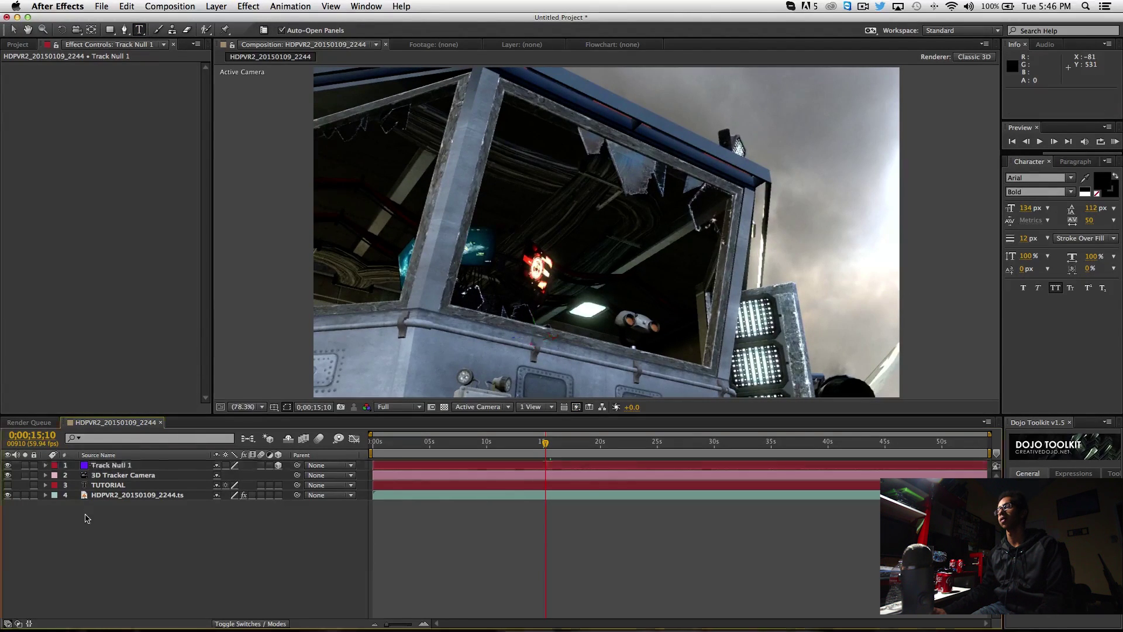
{"action": "left_click", "coordinate": [14, 30]}
{"action": "left_click", "coordinate": [216, 6]}
{"action": "mouse_move", "coordinate": [222, 22]}
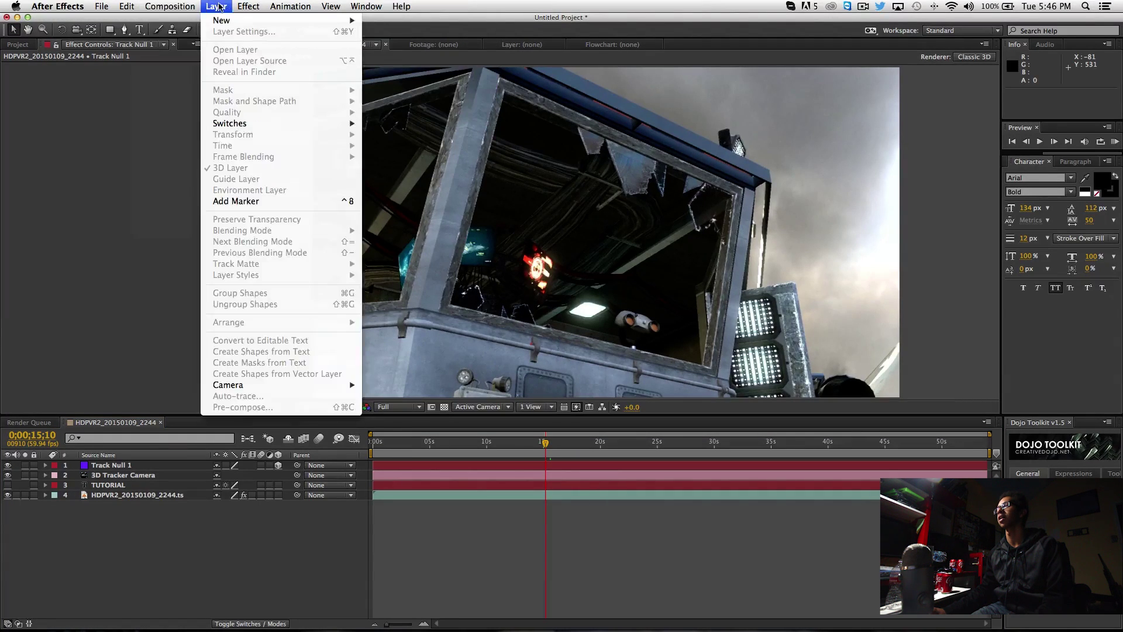
{"action": "left_click", "coordinate": [377, 33]}
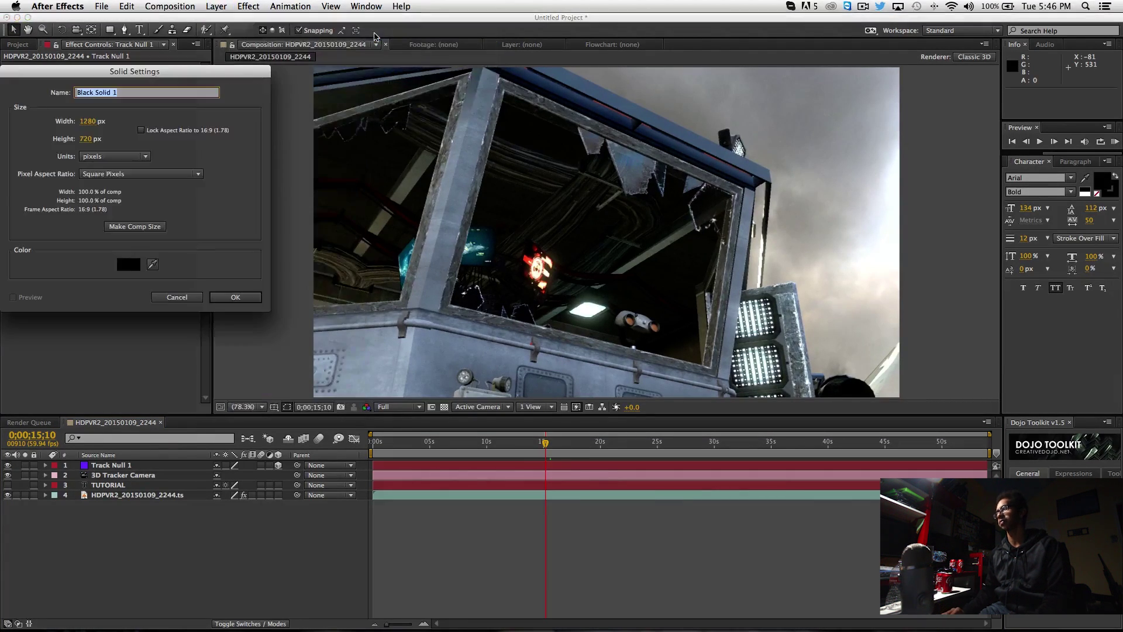
{"action": "key", "text": "Return"}
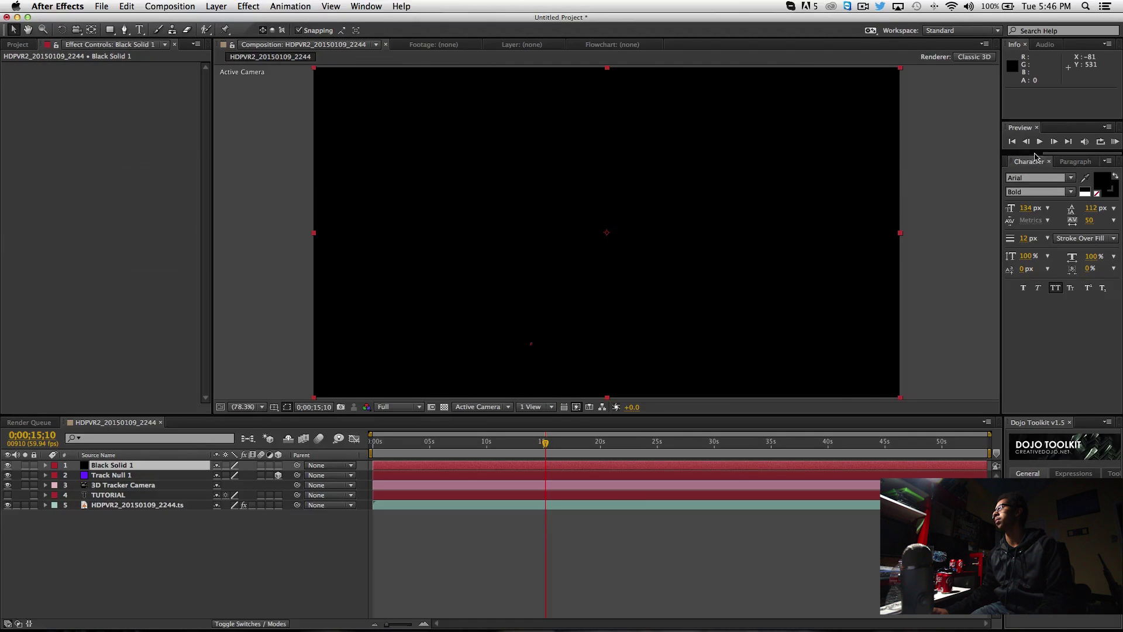
Search 'element' and apply Video Copilot's Element effect to Black Solid 1.
{"action": "left_click", "coordinate": [1032, 163]}
{"action": "left_click", "coordinate": [1047, 174]}
{"action": "type", "text": "element"}
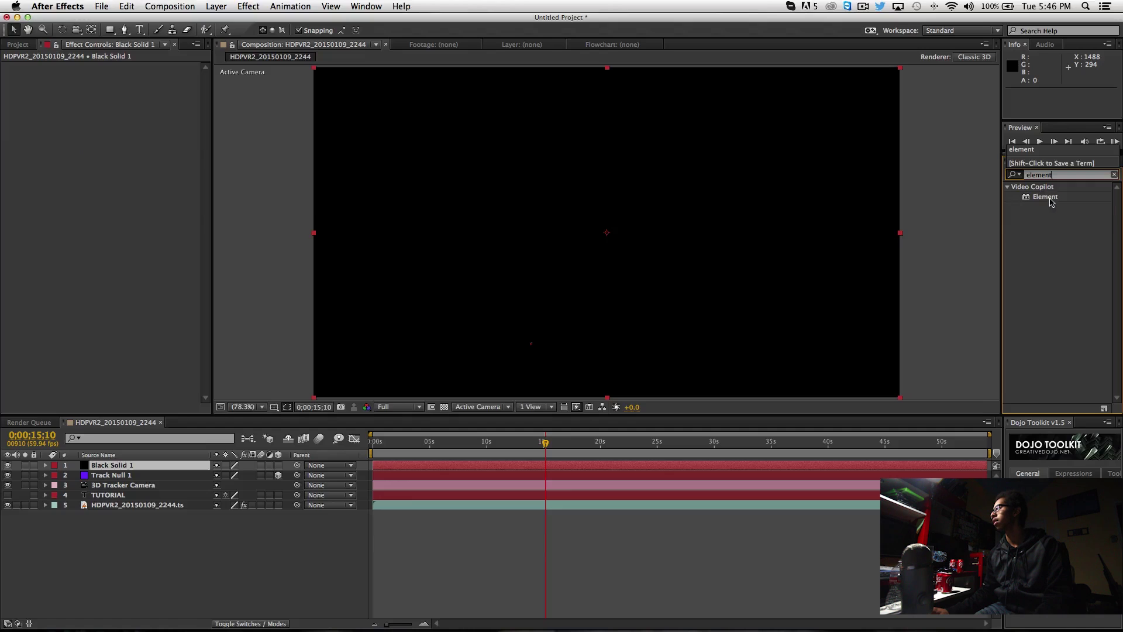
{"action": "left_click_drag", "start_coordinate": [1051, 202], "coordinate": [95, 143]}
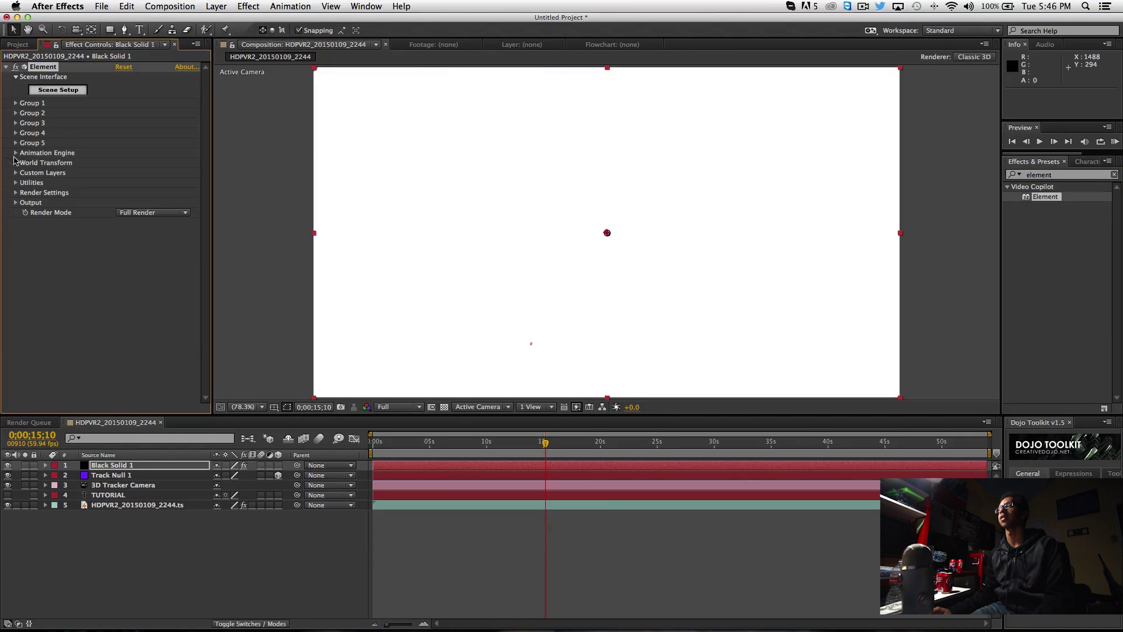
{"action": "left_click", "coordinate": [15, 193]}
{"action": "left_click", "coordinate": [16, 192]}
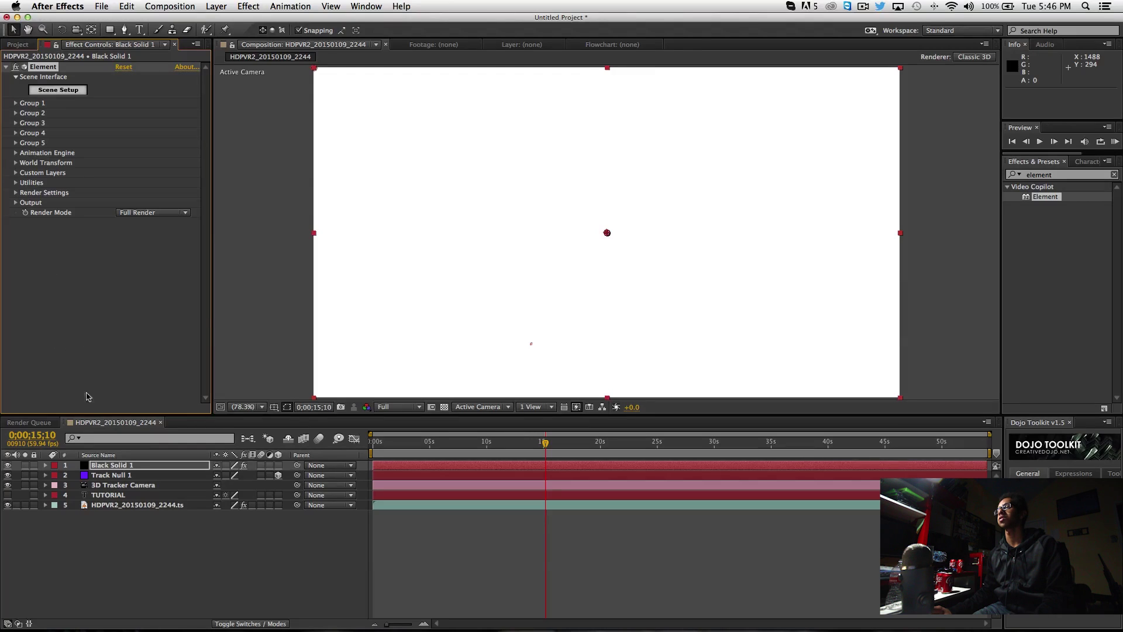
{"action": "left_click", "coordinate": [142, 506]}
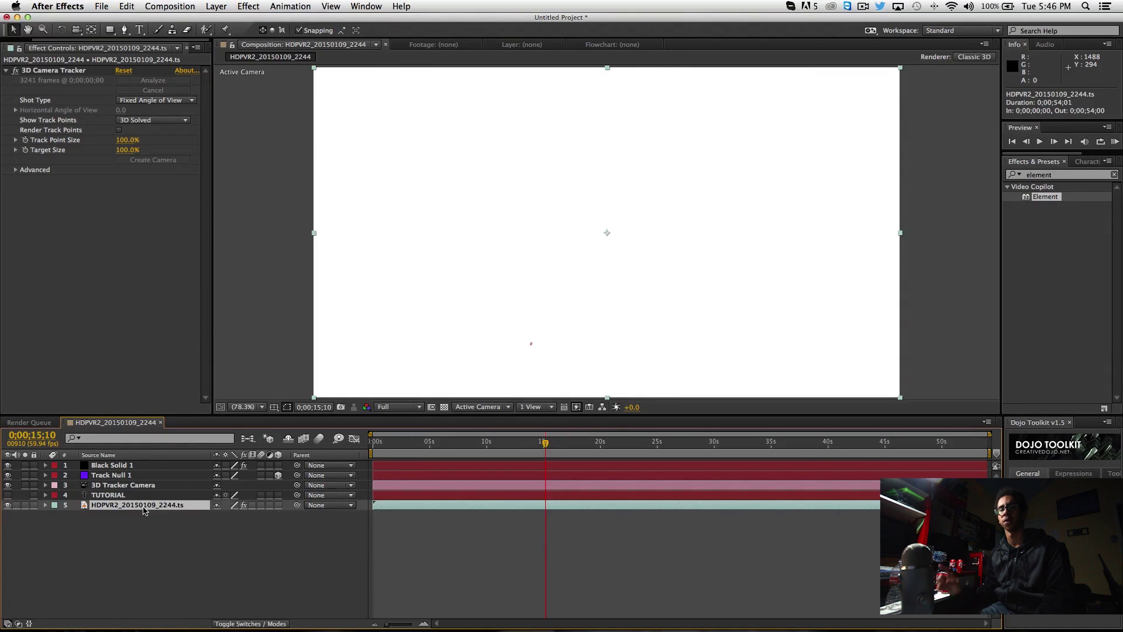
Duplicate the footage, delete the copy's 3D Camera Tracker, freeze it at 0;00;15;10, and hide it.
{"action": "key", "text": "super+d"}
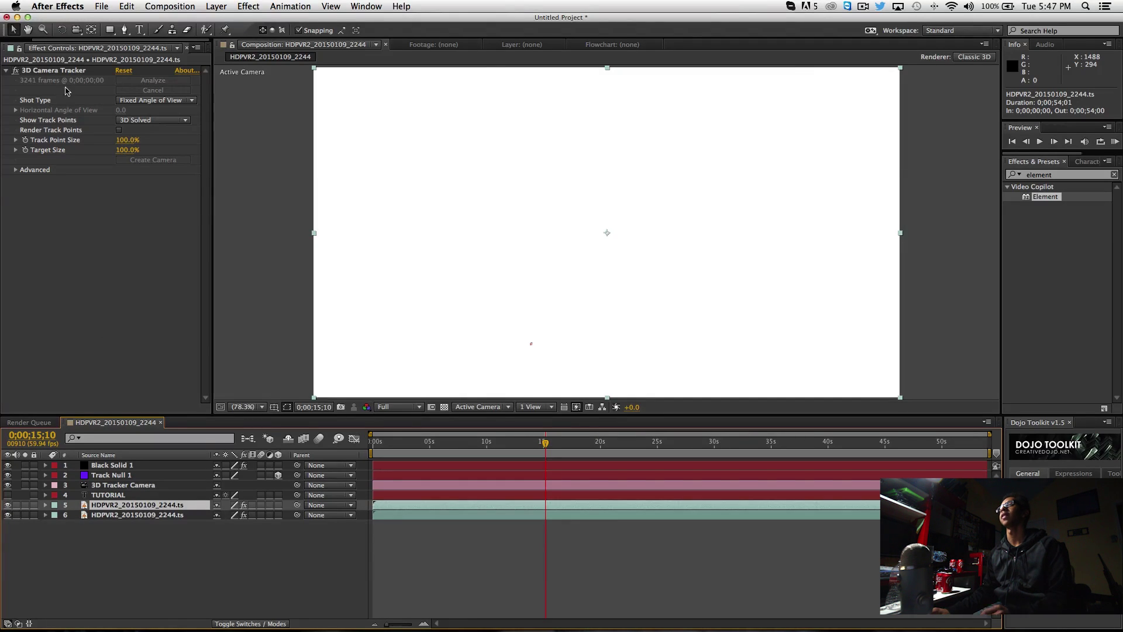
{"action": "left_click", "coordinate": [64, 71]}
{"action": "key", "text": "Delete"}
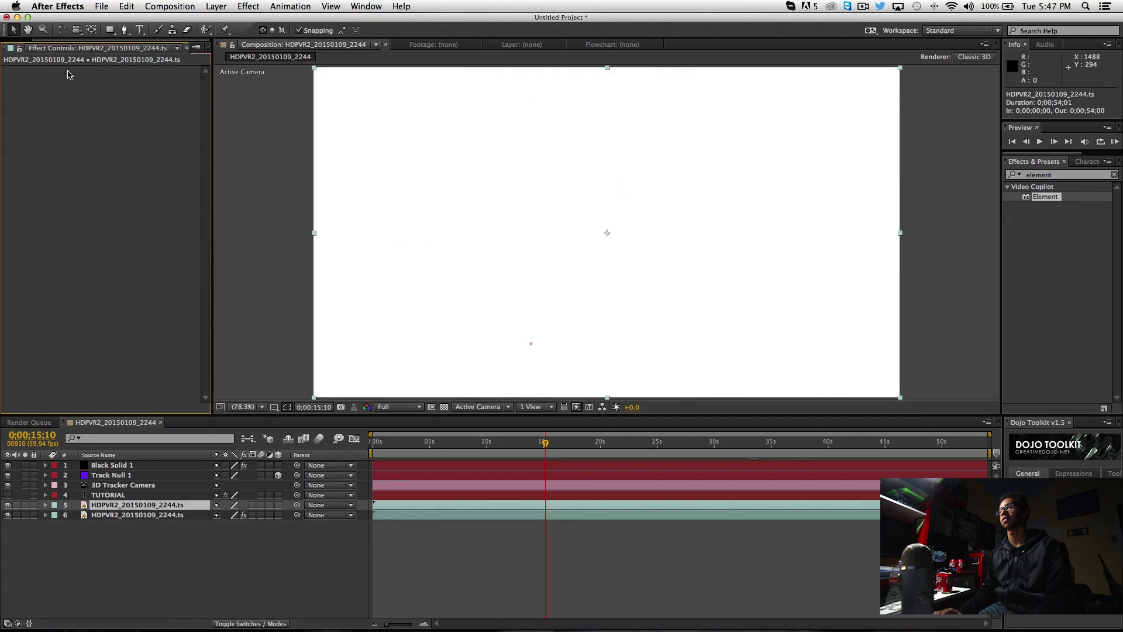
{"action": "right_click", "coordinate": [130, 506]}
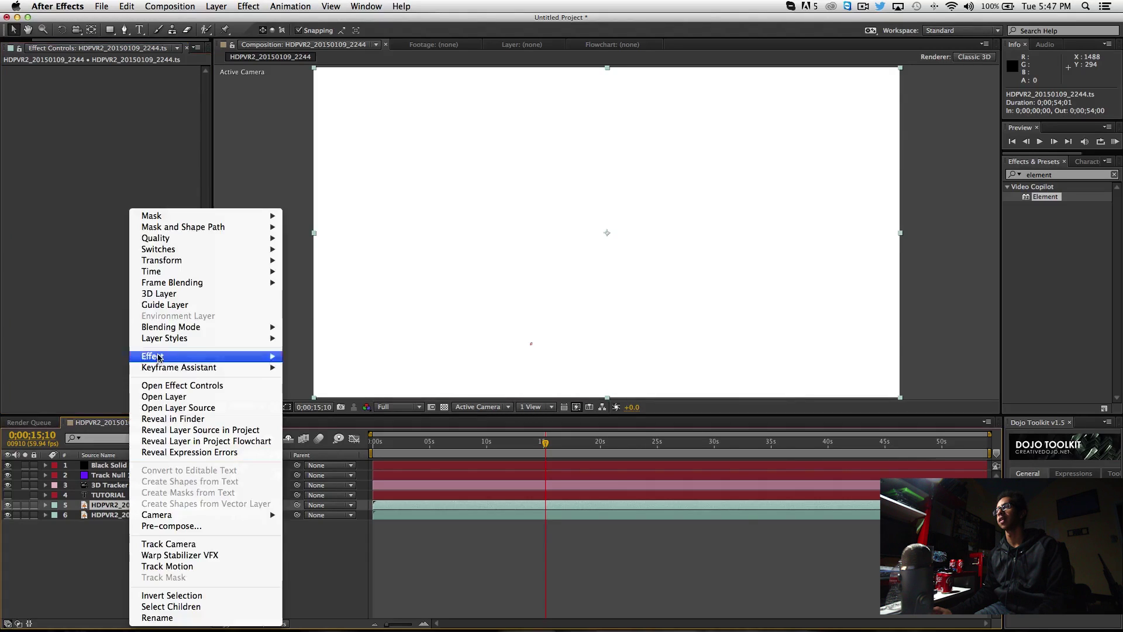
{"action": "mouse_move", "coordinate": [190, 275]}
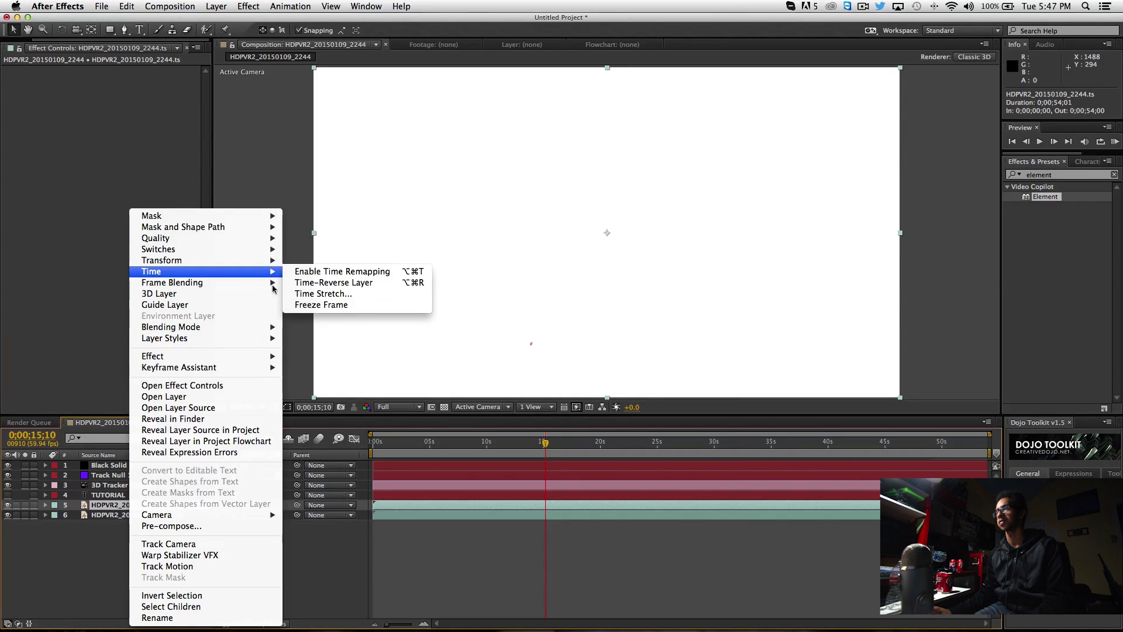
{"action": "left_click", "coordinate": [333, 303]}
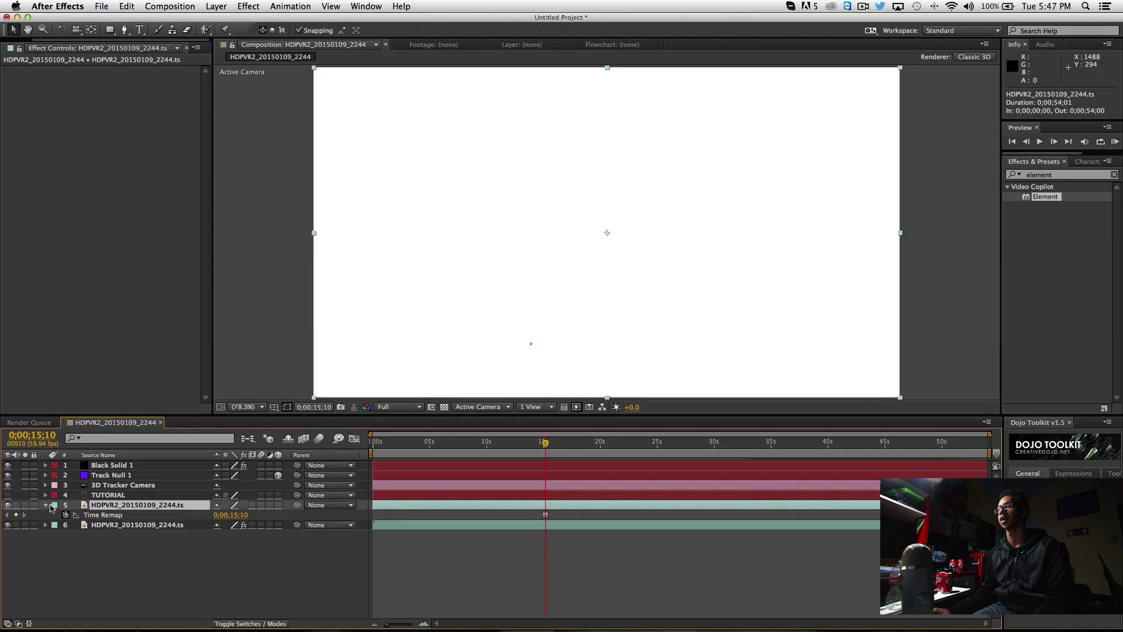
{"action": "left_click", "coordinate": [8, 505]}
{"action": "left_click", "coordinate": [111, 466]}
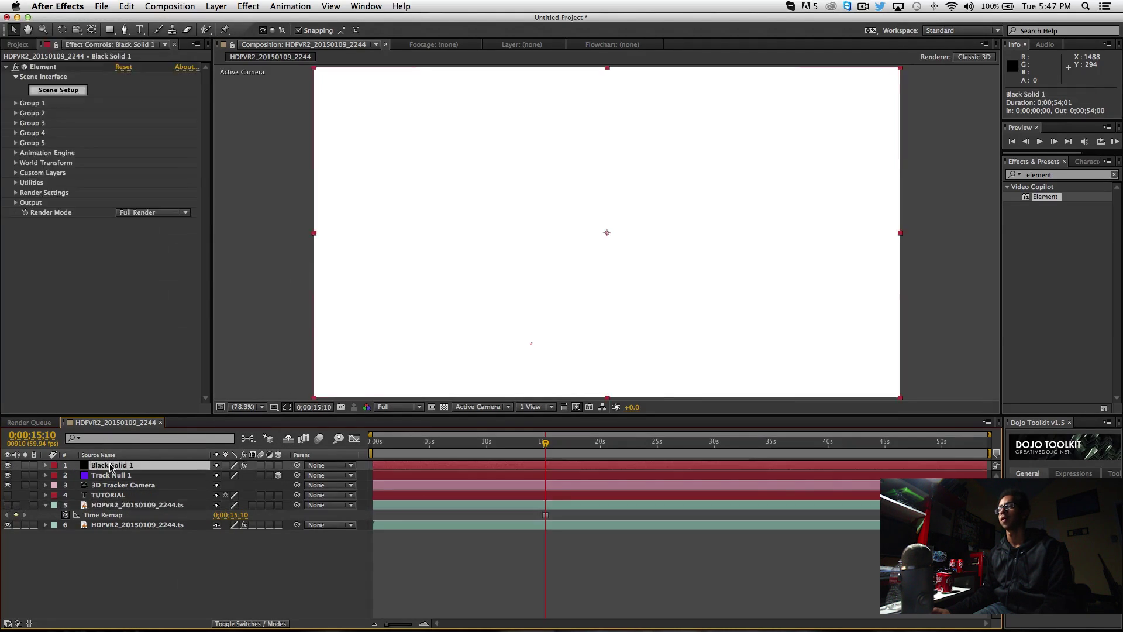
Set texture map Layer 1 to the frozen footage and Path Layer 1 to TUTORIAL, then open Scene Setup.
{"action": "left_click", "coordinate": [16, 173]}
{"action": "left_click", "coordinate": [25, 194]}
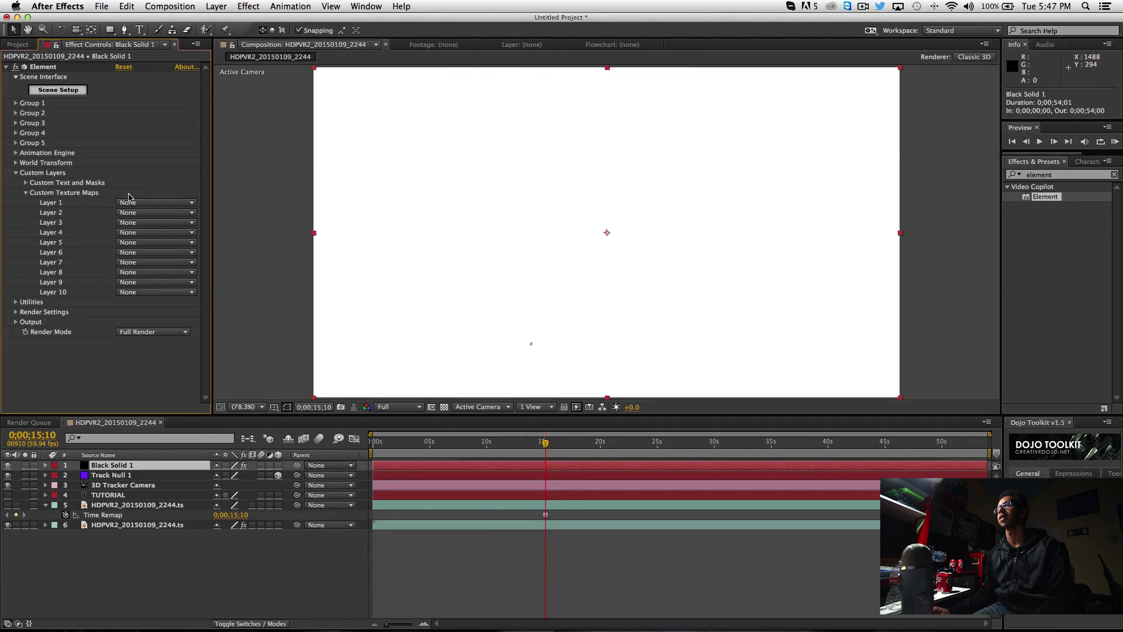
{"action": "left_click", "coordinate": [131, 203]}
{"action": "left_click", "coordinate": [145, 267]}
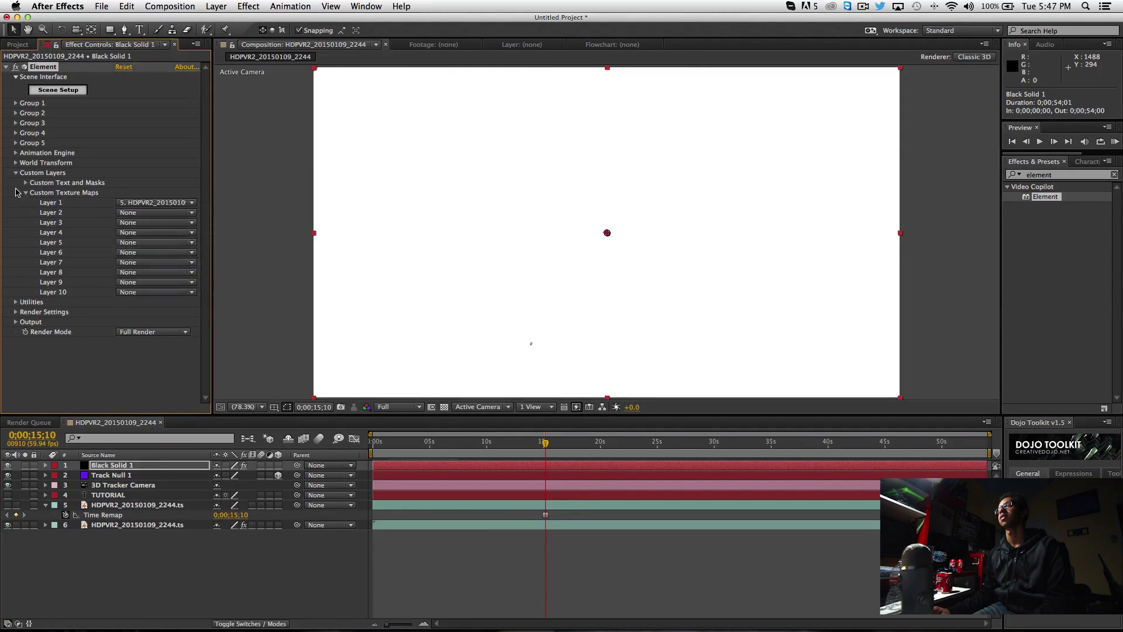
{"action": "left_click", "coordinate": [26, 183]}
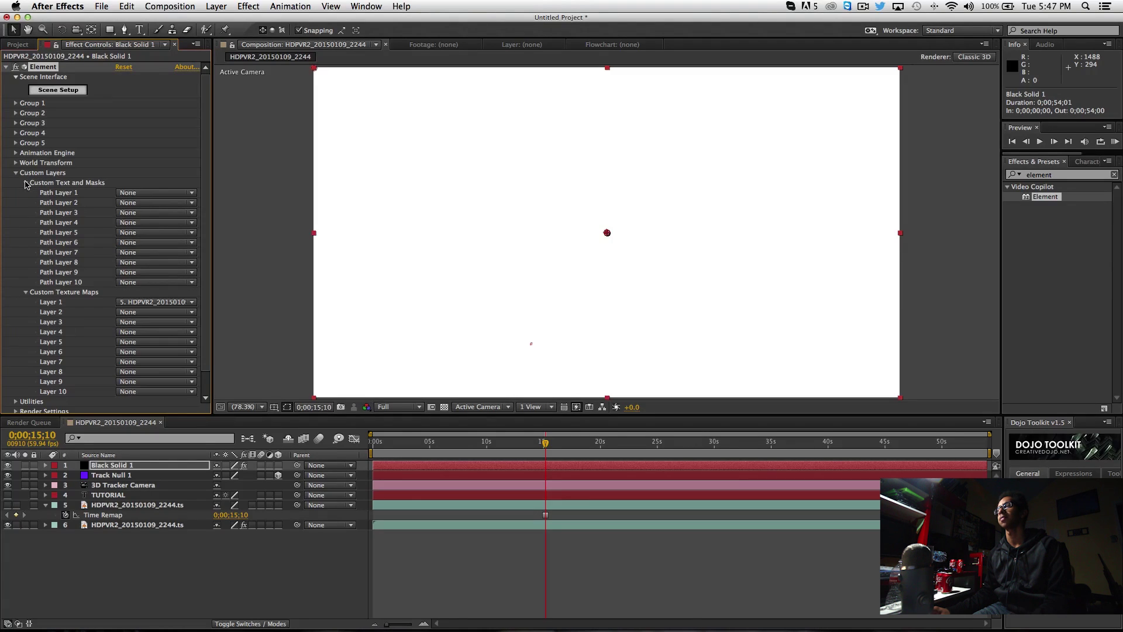
{"action": "left_click", "coordinate": [129, 192]}
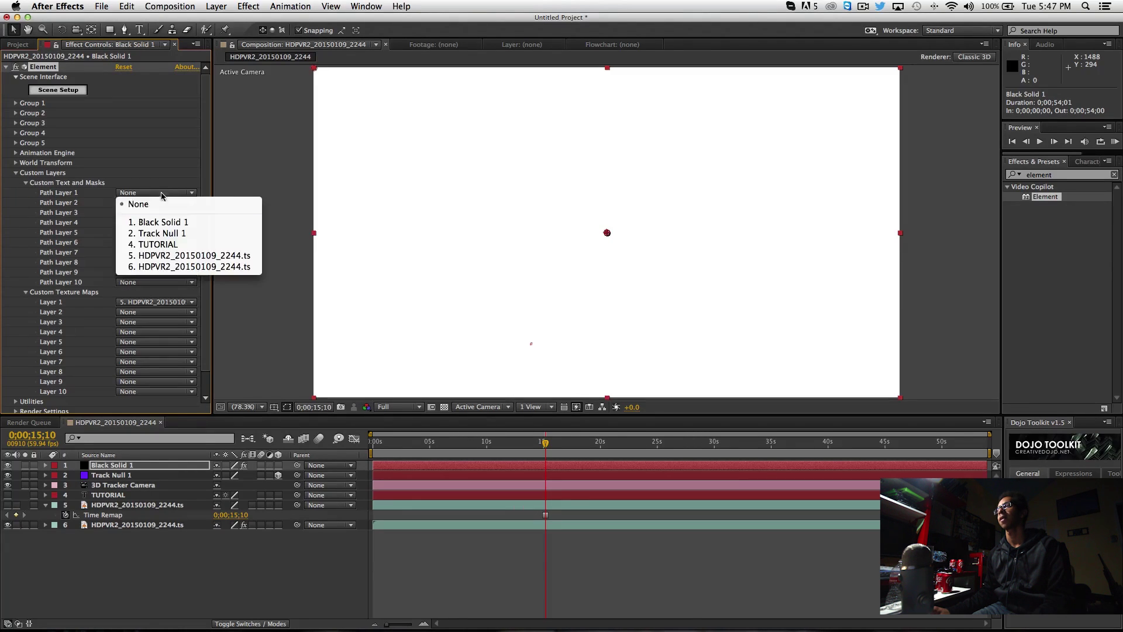
{"action": "left_click", "coordinate": [170, 246]}
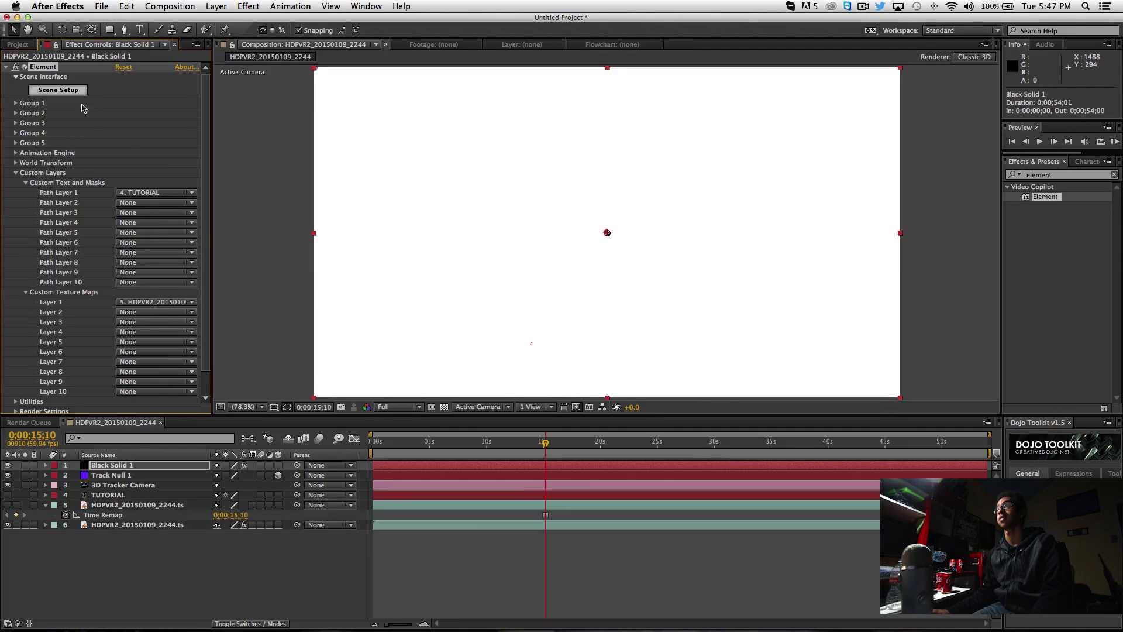
{"action": "left_click", "coordinate": [80, 95]}
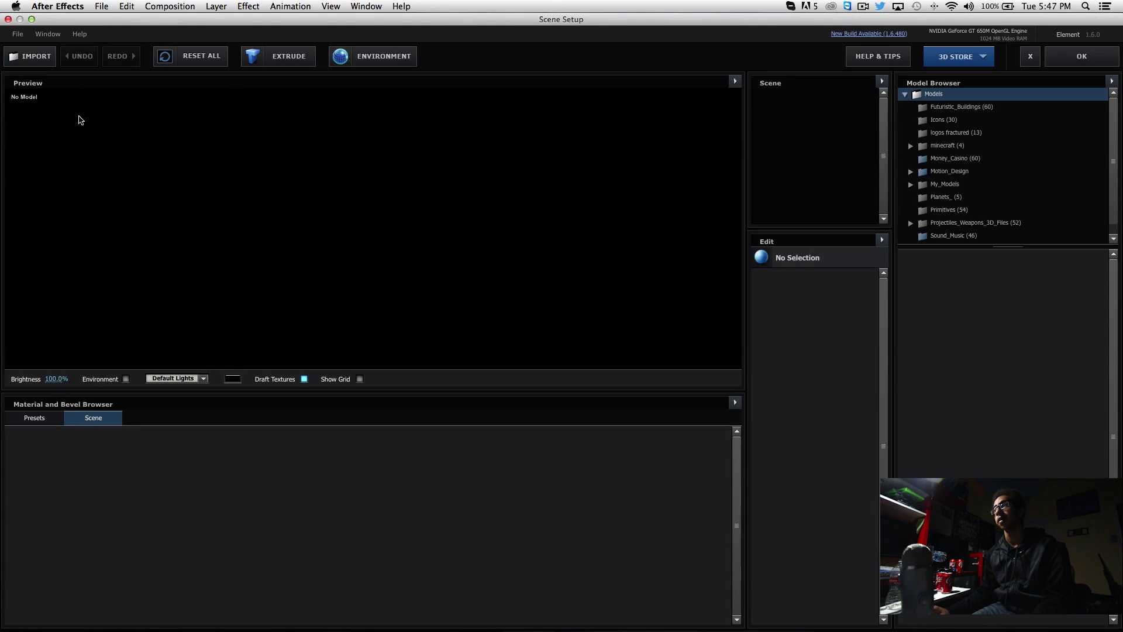
Extrude the TUTORIAL text and set the environment map to Custom Layer 1.
{"action": "left_click", "coordinate": [242, 63]}
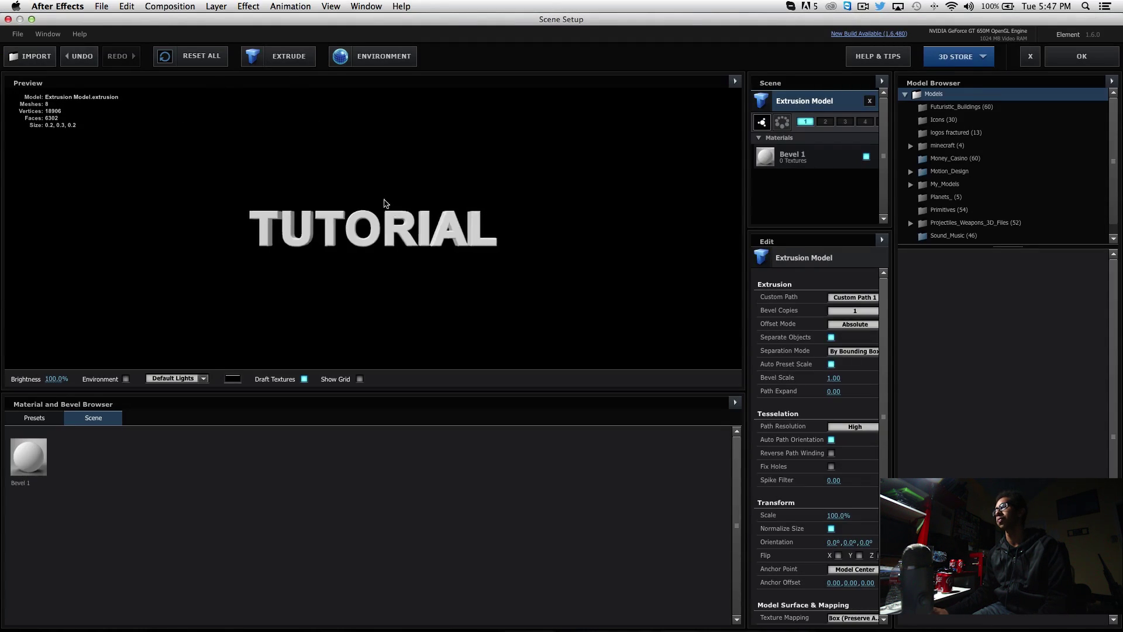
{"action": "scroll", "coordinate": [382, 202], "scroll_direction": "up", "scroll_amount": 3}
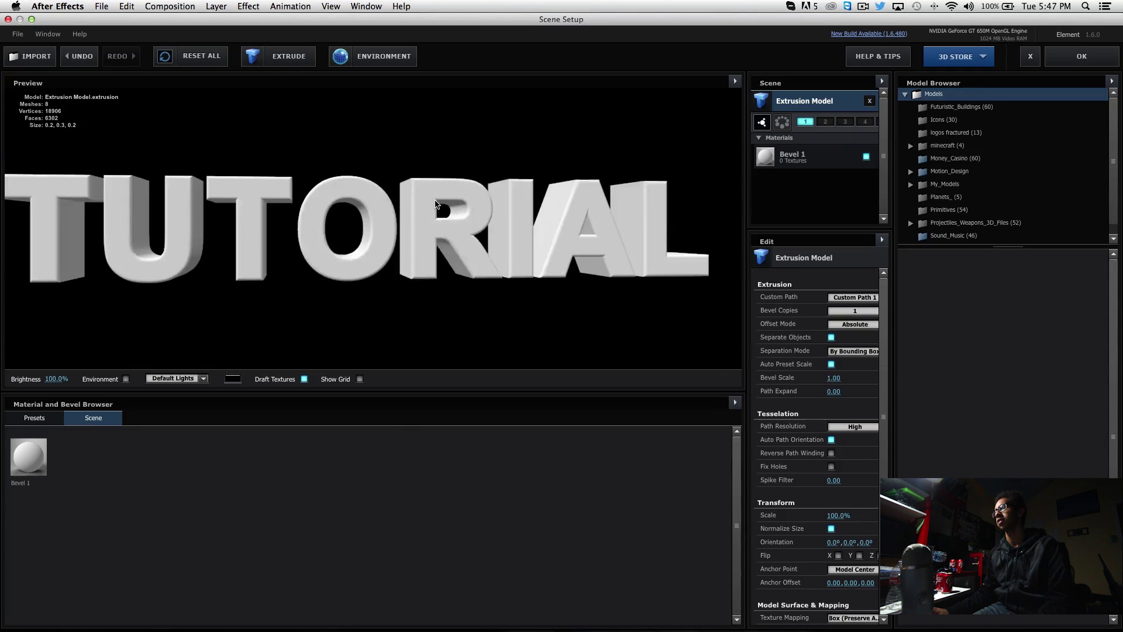
{"action": "left_click_drag", "start_coordinate": [409, 203], "coordinate": [409, 118]}
{"action": "left_click", "coordinate": [371, 58]}
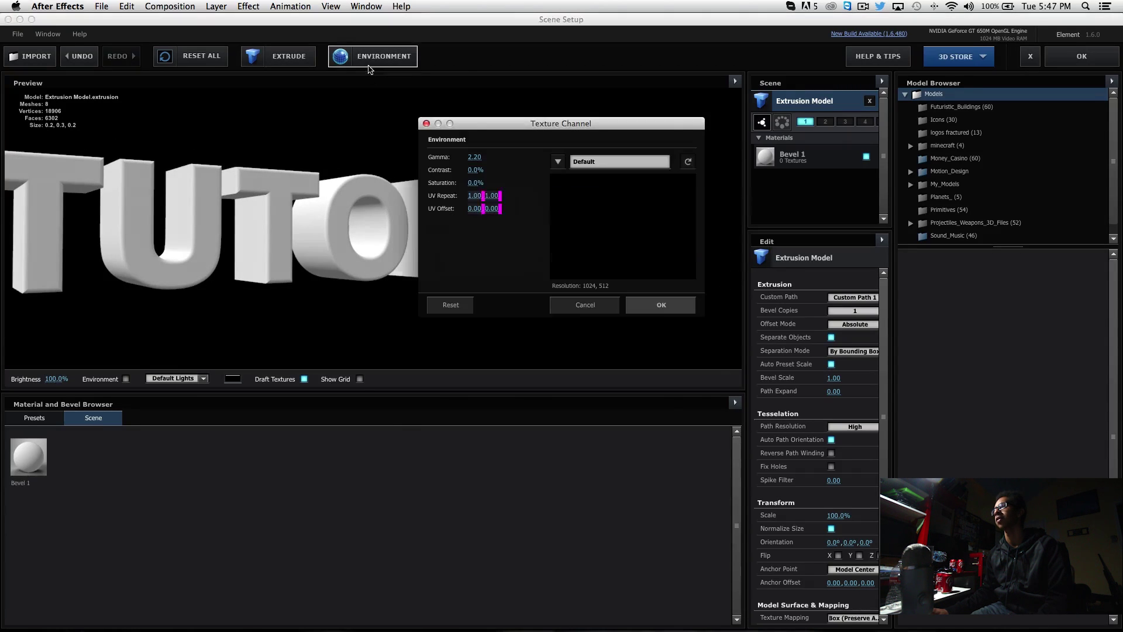
{"action": "left_click", "coordinate": [557, 162]}
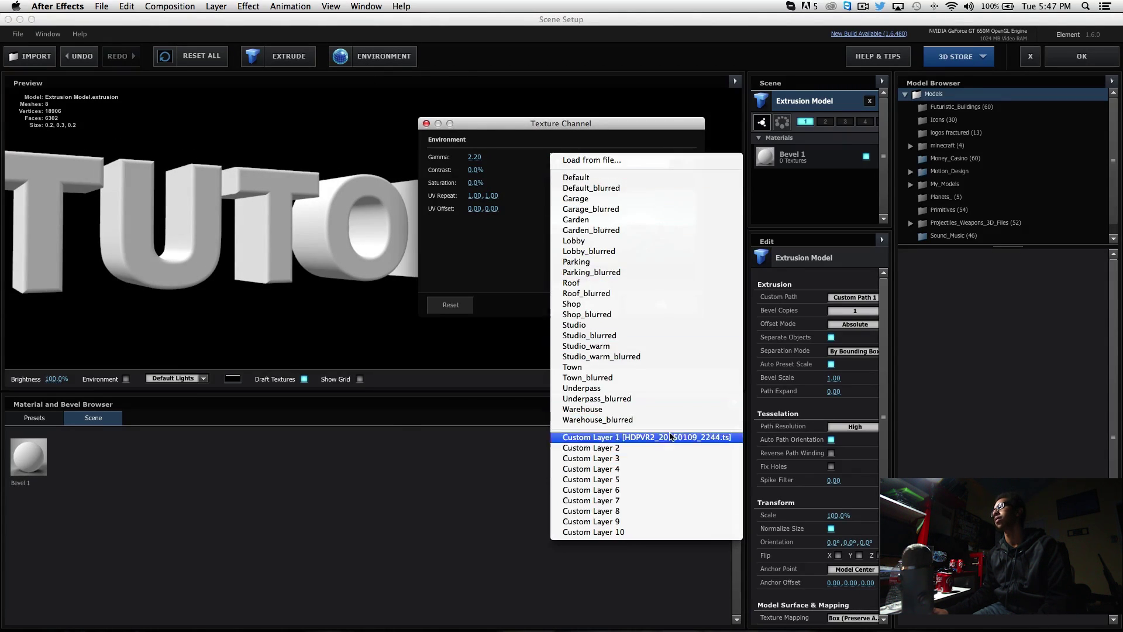
{"action": "left_click", "coordinate": [666, 437]}
{"action": "left_click", "coordinate": [660, 305]}
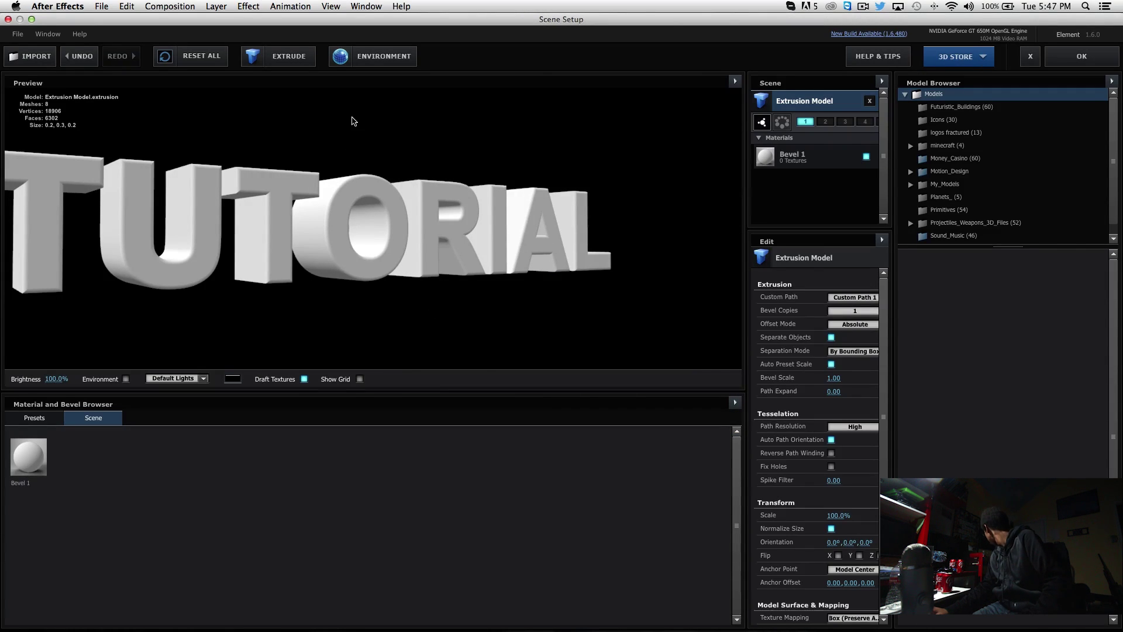
Apply the White_Shiny material to the text and raise Path Expand to 0.30.
{"action": "left_click", "coordinate": [59, 420]}
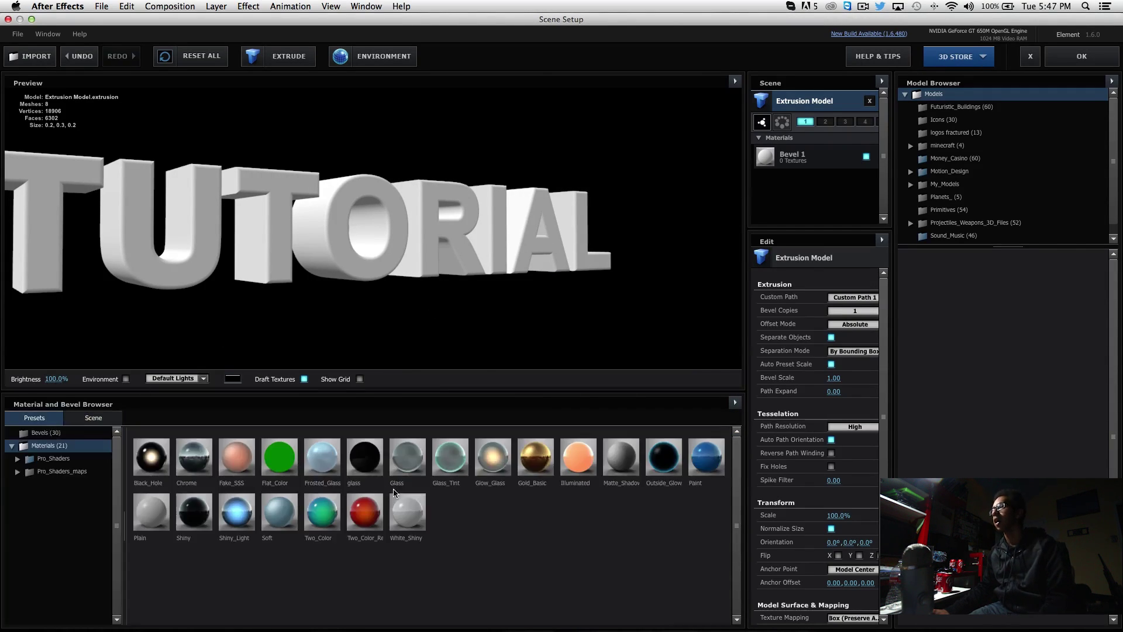
{"action": "left_click_drag", "start_coordinate": [404, 501], "coordinate": [383, 251]}
{"action": "left_click", "coordinate": [822, 104]}
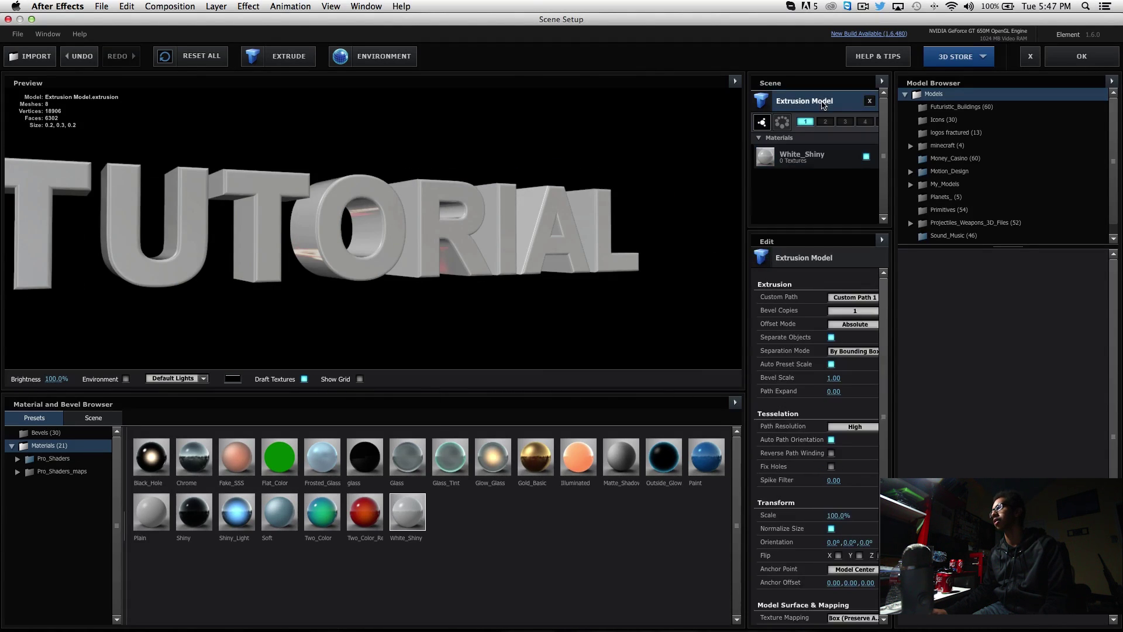
{"action": "left_click_drag", "start_coordinate": [567, 300], "coordinate": [637, 329]}
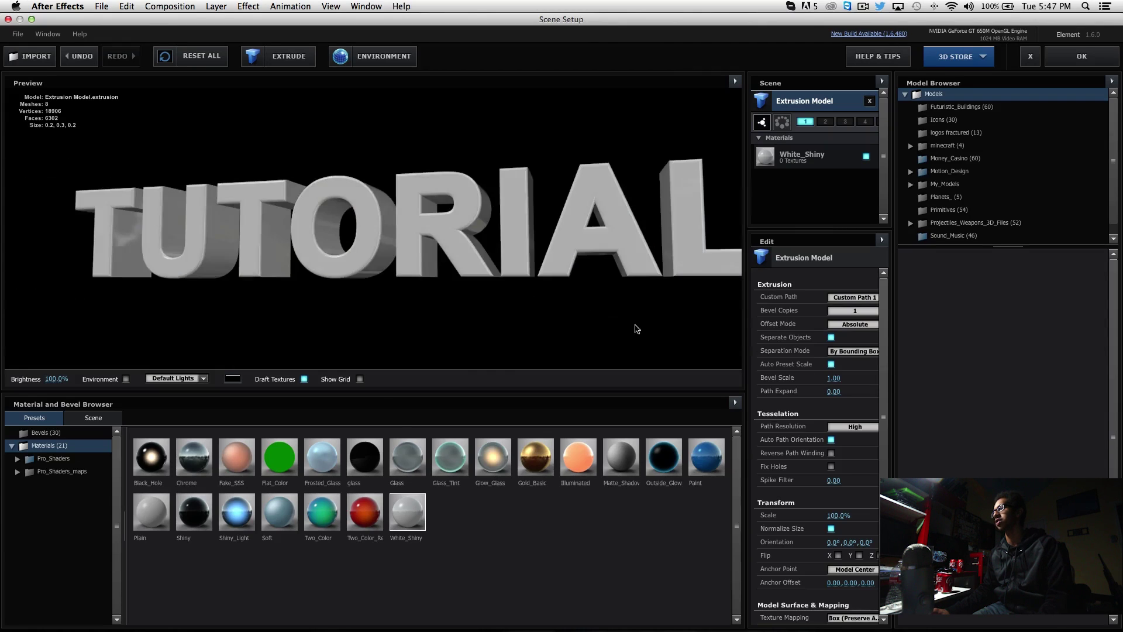
{"action": "left_click_drag", "start_coordinate": [832, 389], "coordinate": [850, 389]}
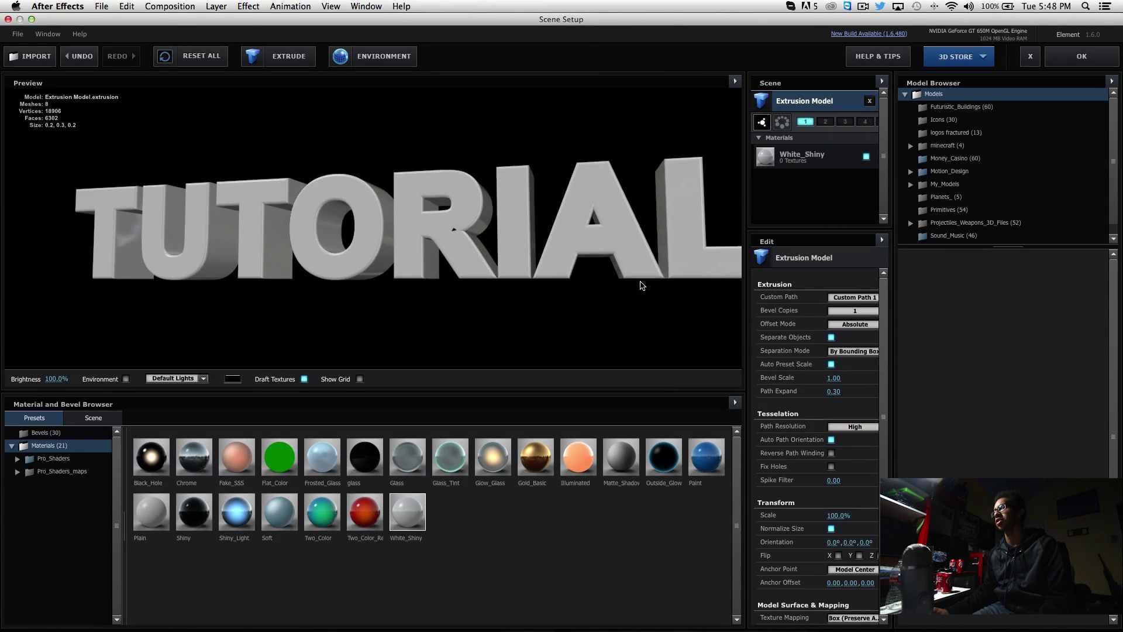
{"action": "mouse_move", "coordinate": [641, 283]}
{"action": "left_mouse_down"}
{"action": "mouse_move", "coordinate": [671, 287]}
{"action": "mouse_move", "coordinate": [644, 283]}
{"action": "mouse_move", "coordinate": [655, 281]}
{"action": "left_mouse_up"}
Select the White_Shiny material and raise its Reflection Intensity to 237%.
{"action": "left_click", "coordinate": [837, 159]}
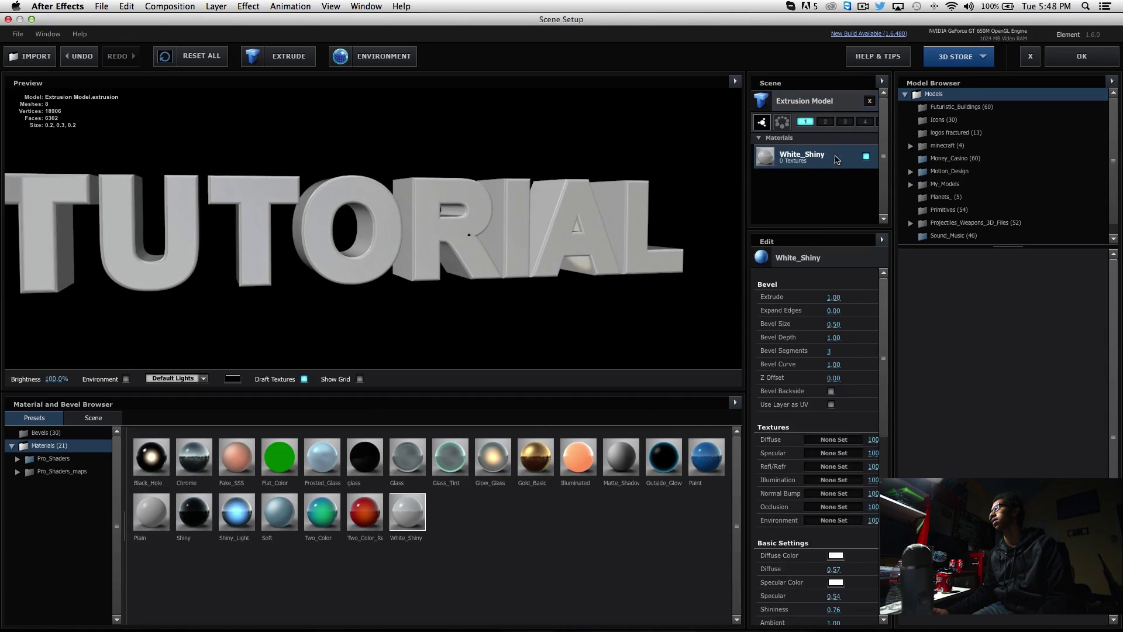
{"action": "scroll", "coordinate": [799, 366], "scroll_direction": "down", "scroll_amount": 6}
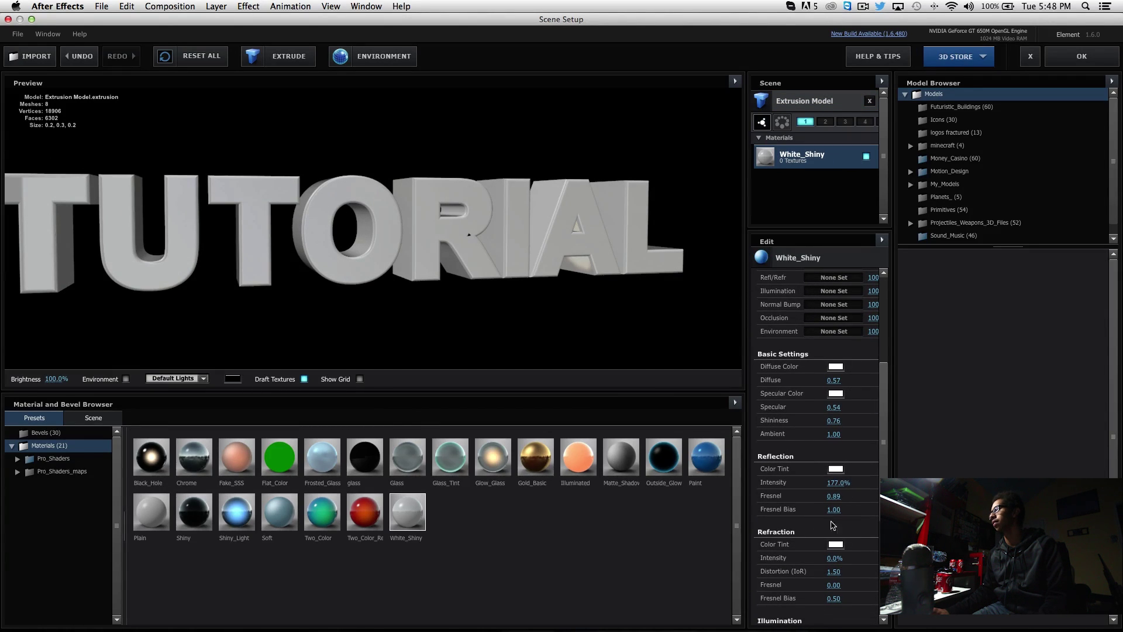
{"action": "left_click_drag", "start_coordinate": [849, 483], "coordinate": [869, 482]}
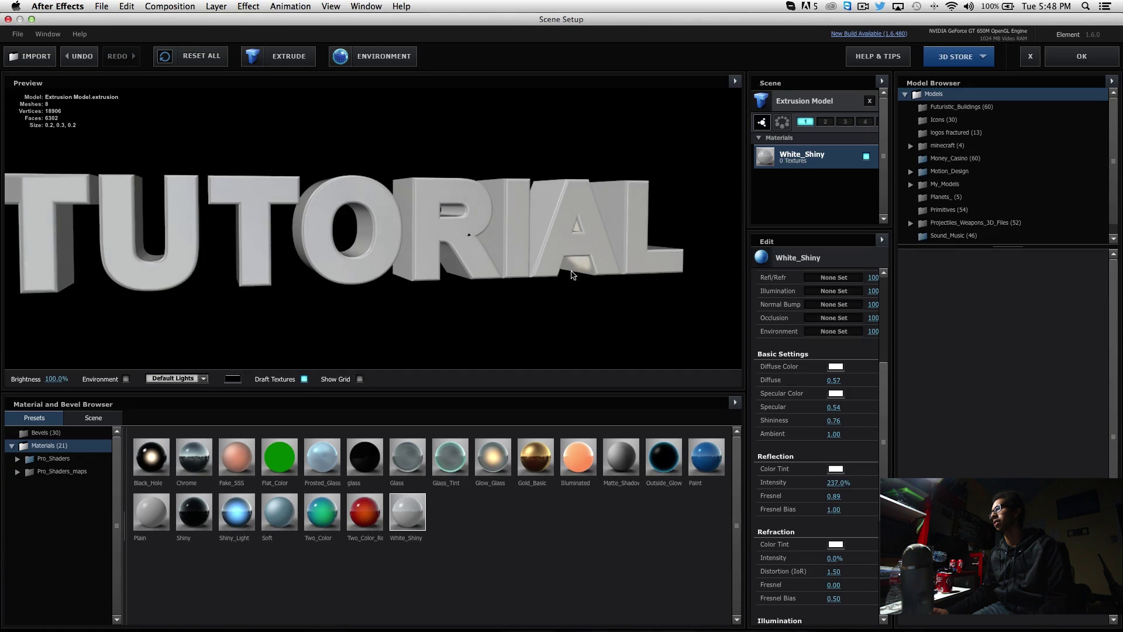
{"action": "left_click_drag", "start_coordinate": [572, 275], "coordinate": [510, 241]}
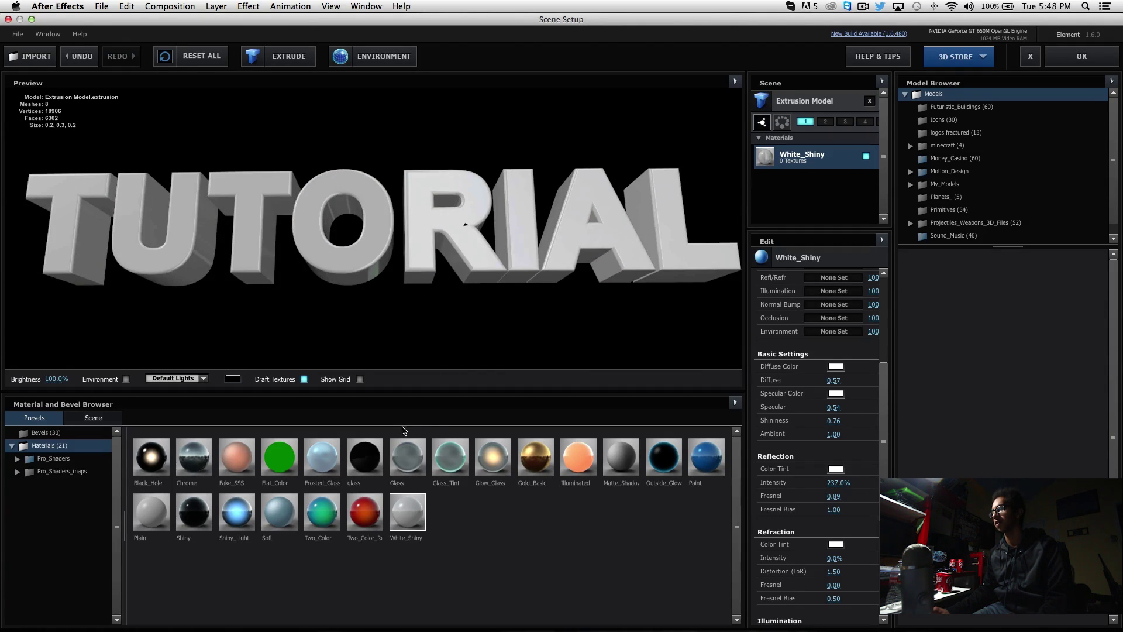
Browse the Pro_Shaders Metal, Organic and Fabric material folders.
{"action": "double_click", "coordinate": [53, 458]}
{"action": "left_click", "coordinate": [64, 511]}
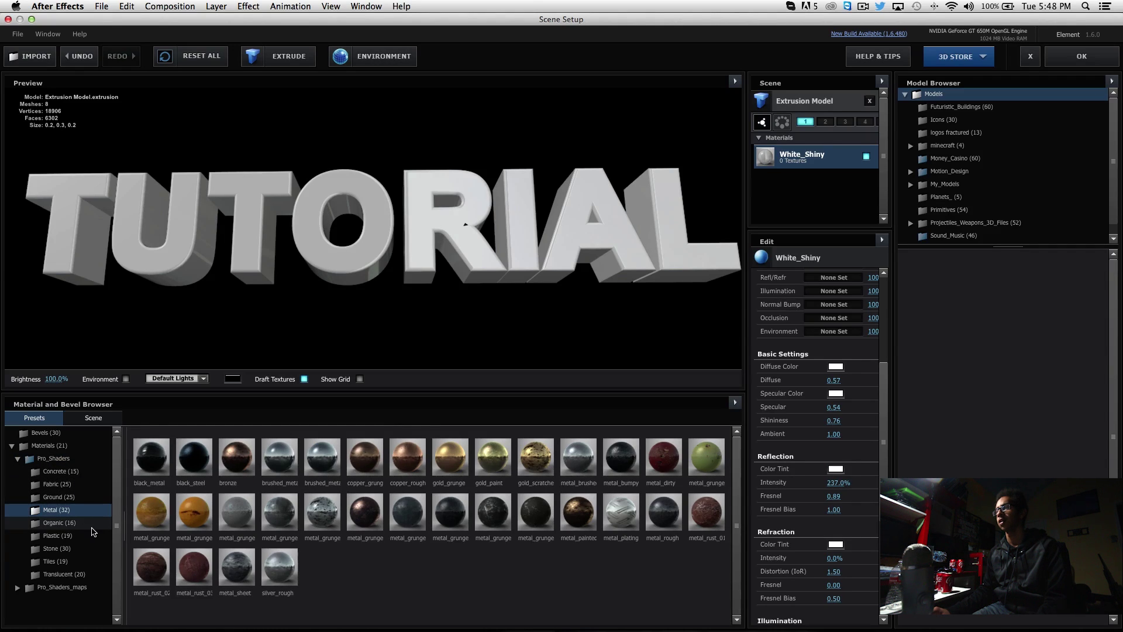
{"action": "left_click", "coordinate": [58, 522]}
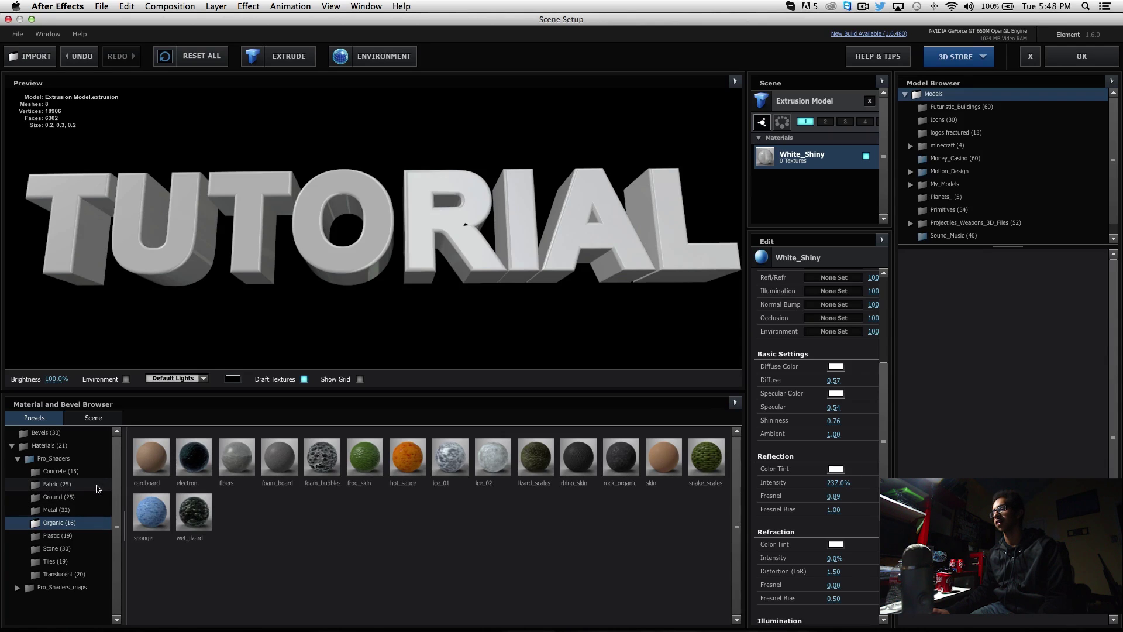
{"action": "left_click", "coordinate": [96, 488]}
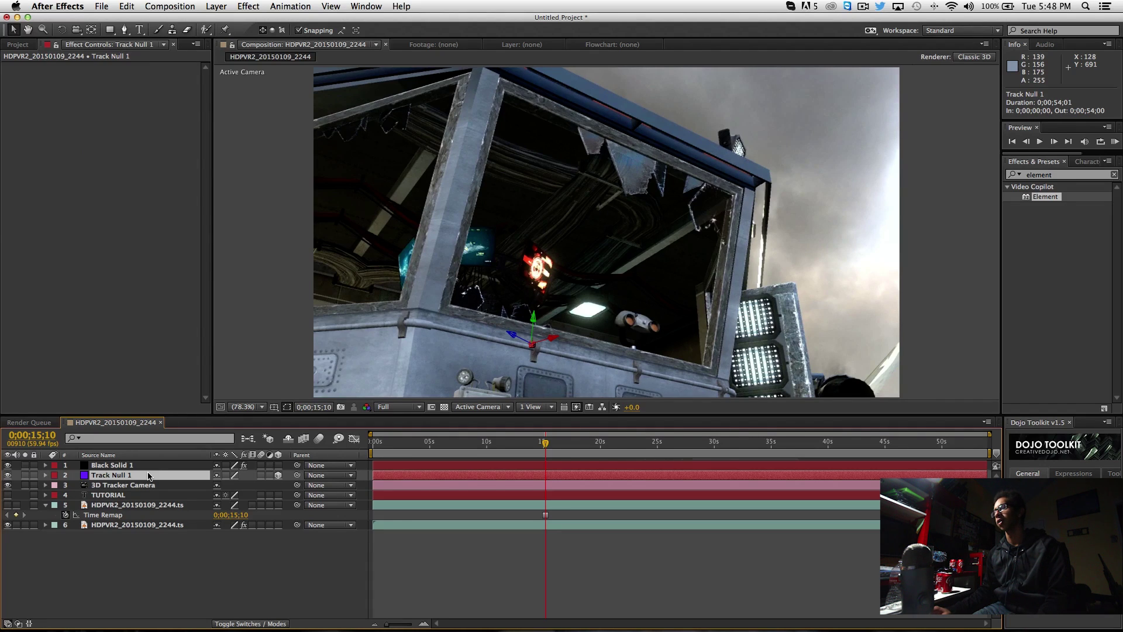
Reveal Track Null 1's position and expand Element's Group 1 particle replicator settings.
{"action": "key", "text": "p"}
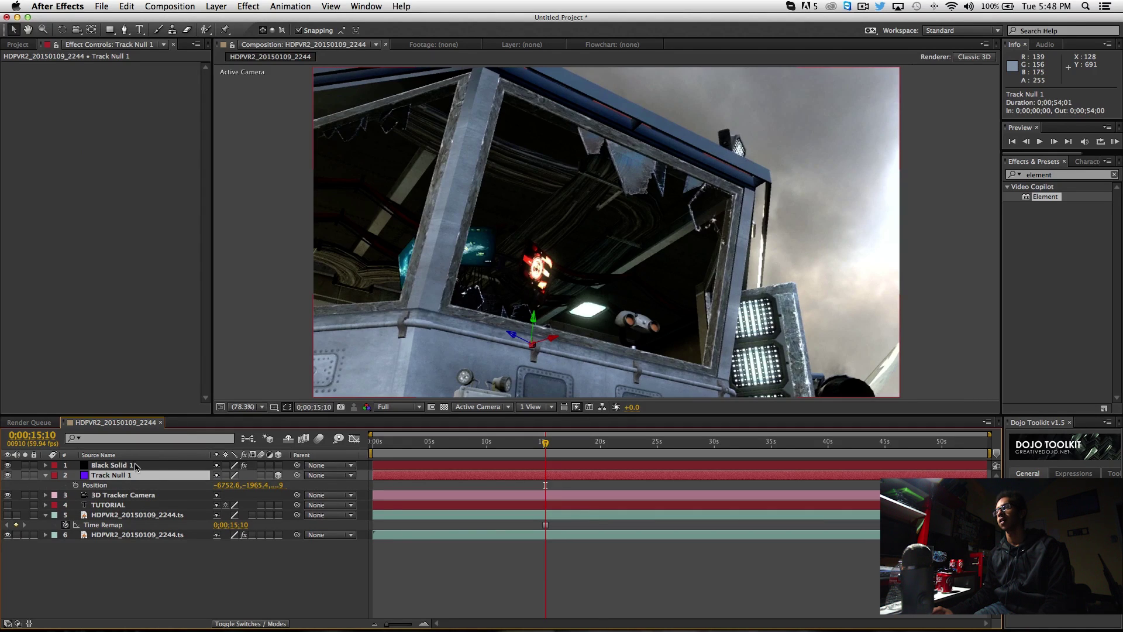
{"action": "left_click", "coordinate": [283, 485]}
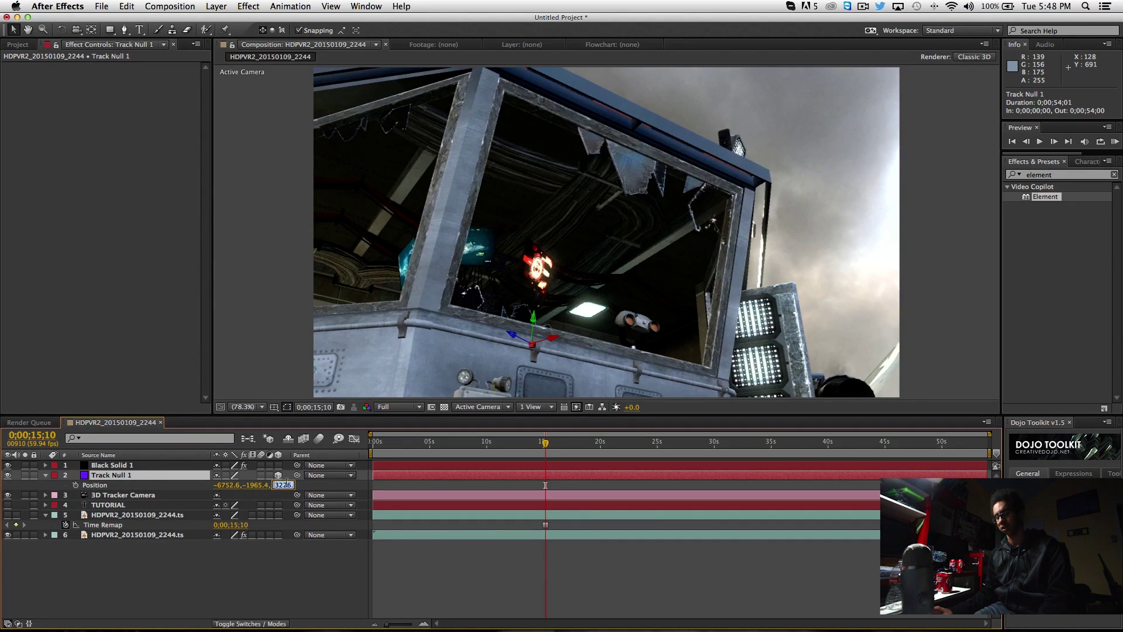
{"action": "left_click", "coordinate": [131, 467]}
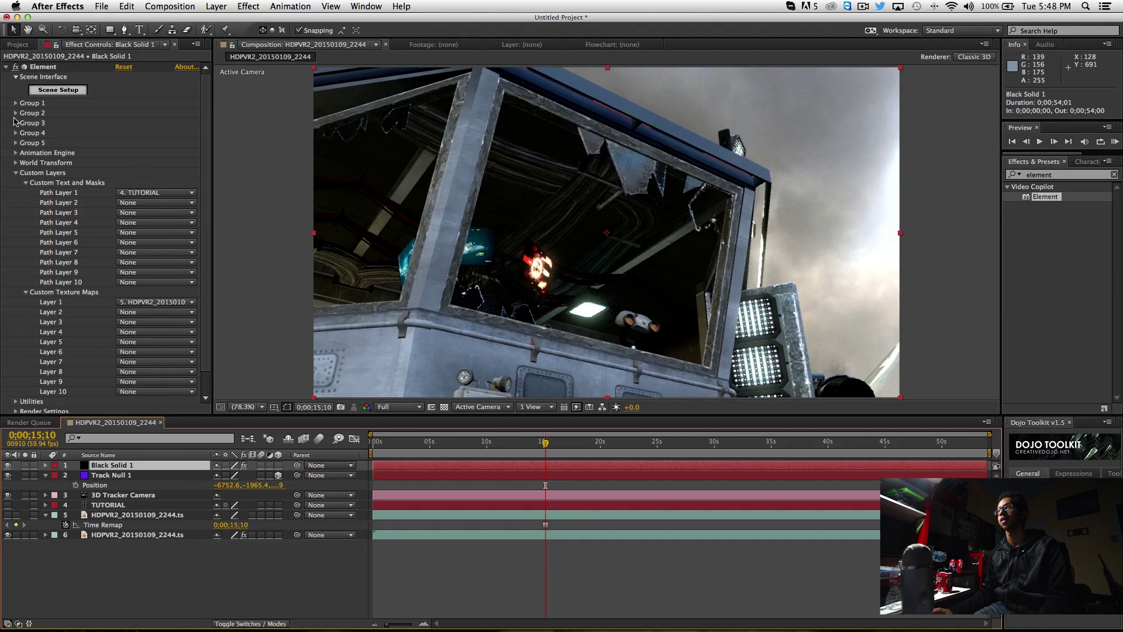
{"action": "left_click", "coordinate": [16, 106]}
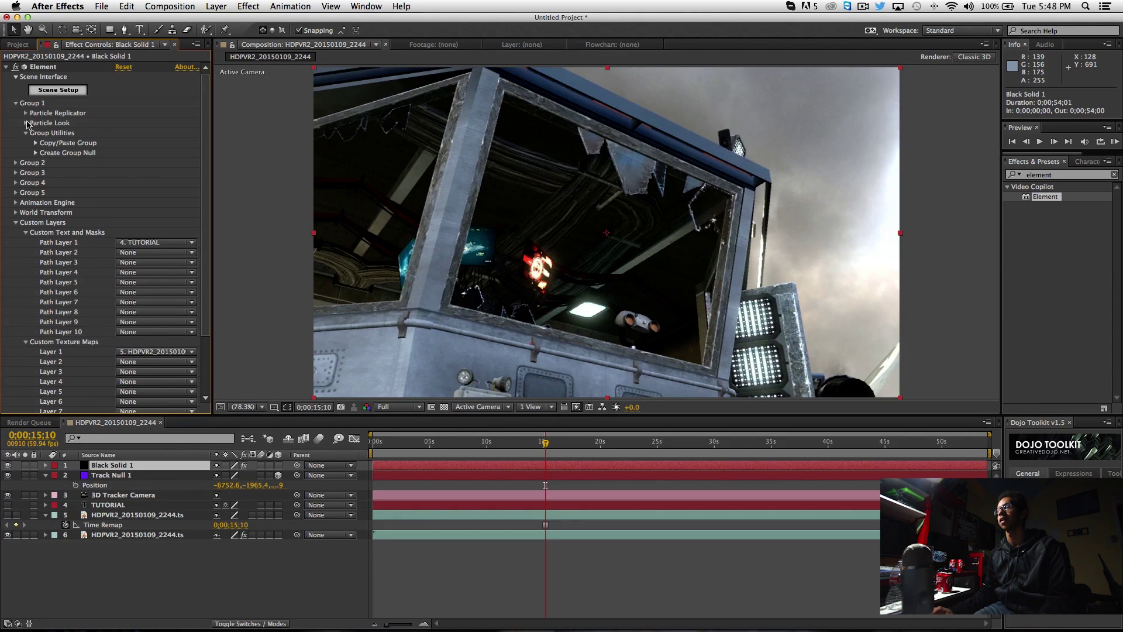
{"action": "left_click", "coordinate": [26, 123]}
{"action": "left_click", "coordinate": [26, 113]}
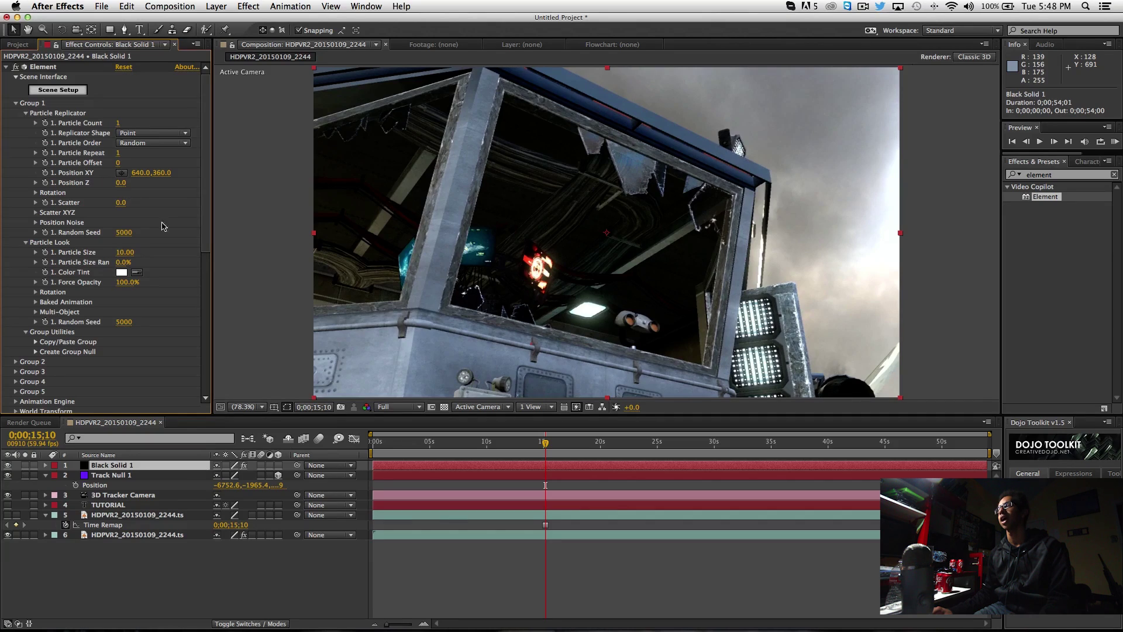
Paste Track Null 1's position into the particle replicator: Z 3226.9, Y -1965.4, X -6752.6.
{"action": "left_click", "coordinate": [283, 485]}
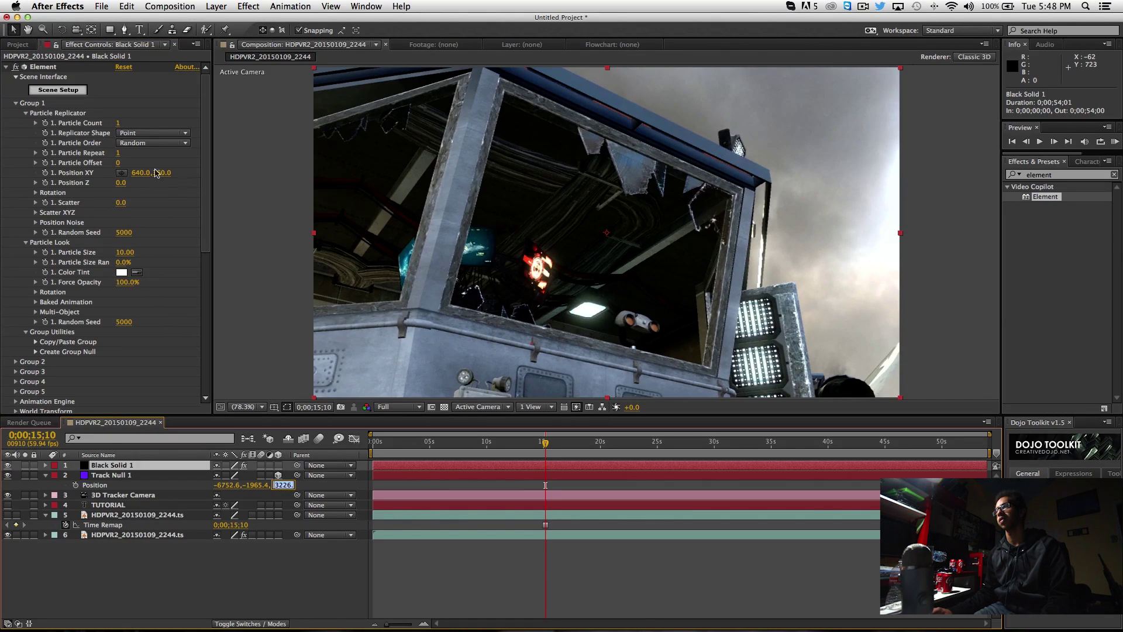
{"action": "left_click", "coordinate": [122, 183]}
{"action": "type", "text": "3226.9"}
{"action": "key", "text": "Return"}
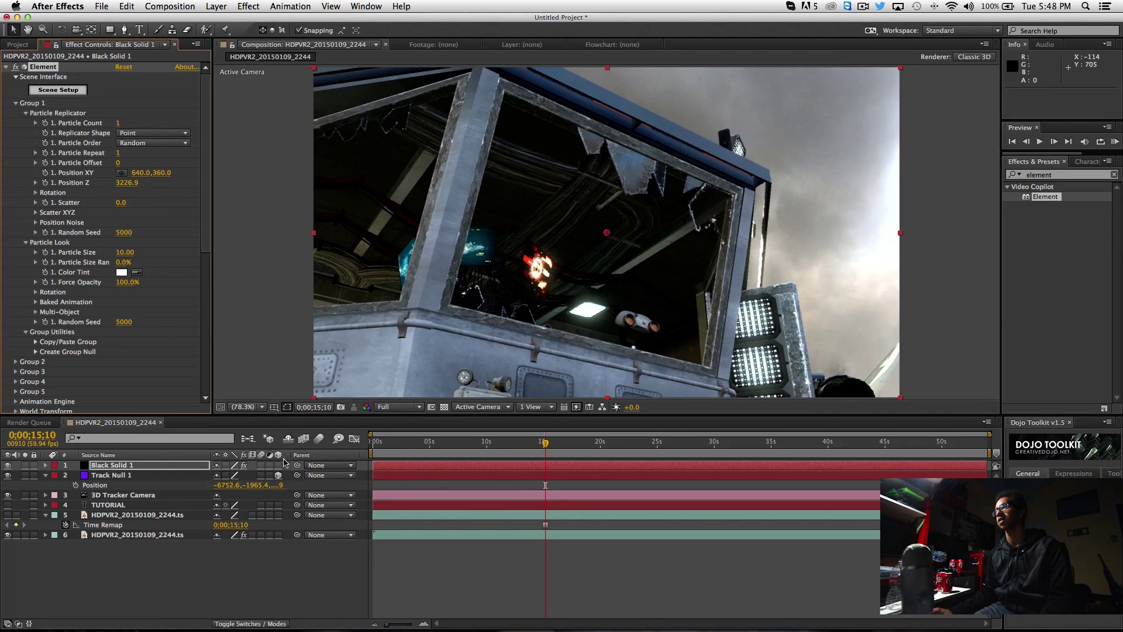
{"action": "left_click", "coordinate": [254, 486]}
{"action": "key", "text": "ctrl+c"}
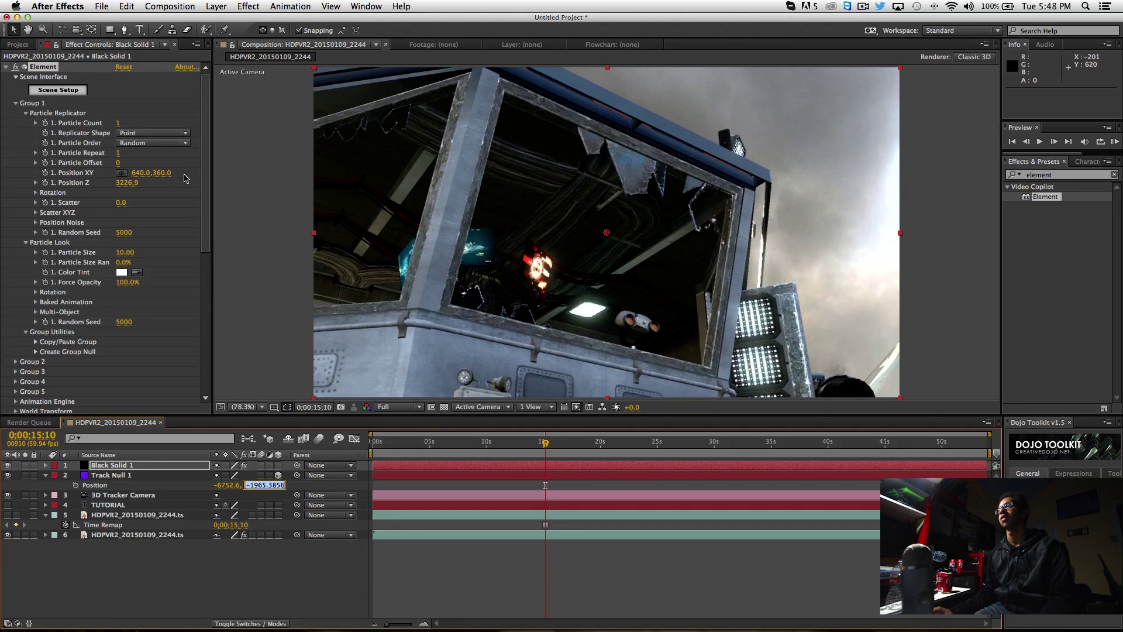
{"action": "left_click", "coordinate": [162, 173]}
{"action": "key", "text": "ctrl+v"}
{"action": "key", "text": "Return"}
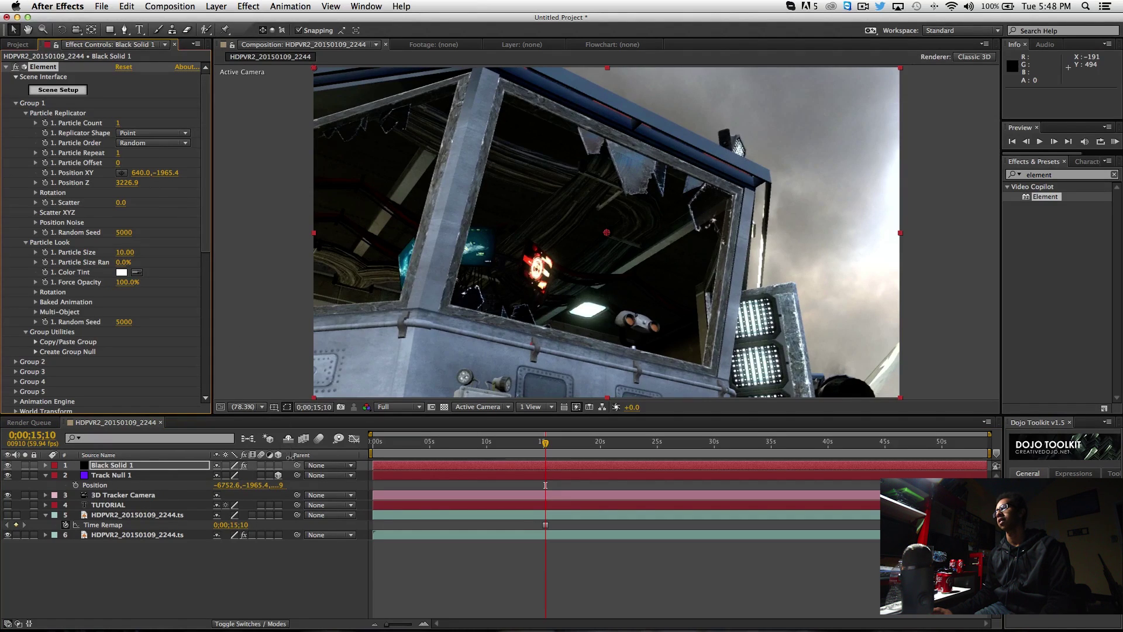
{"action": "left_click", "coordinate": [235, 485]}
{"action": "key", "text": "ctrl+c"}
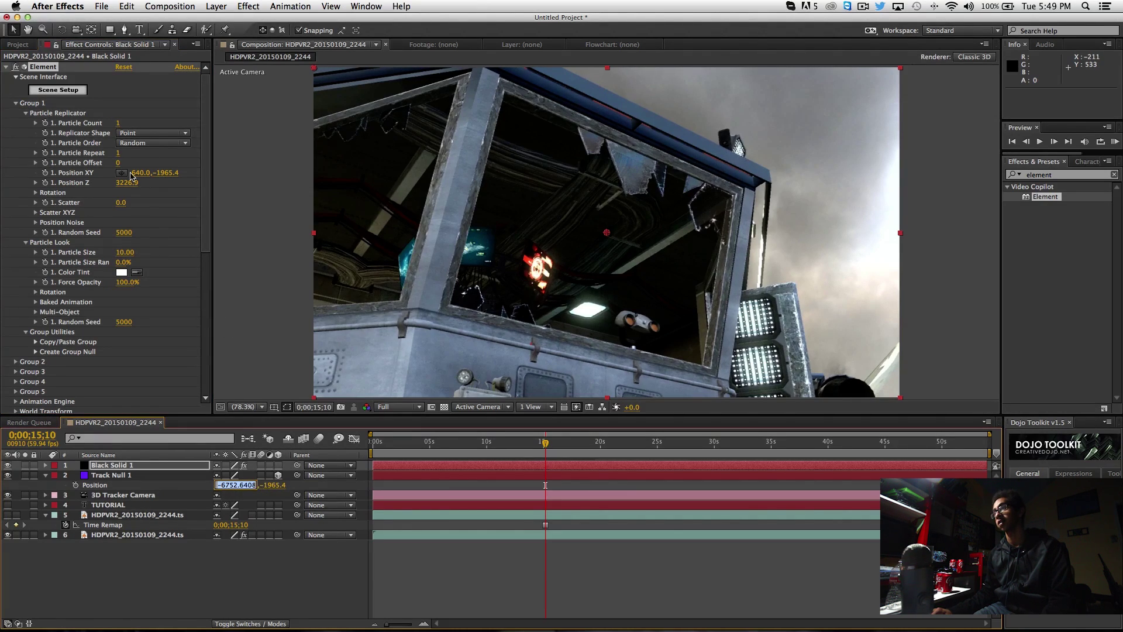
{"action": "left_click", "coordinate": [136, 173]}
{"action": "key", "text": "ctrl+v"}
{"action": "key", "text": "Return"}
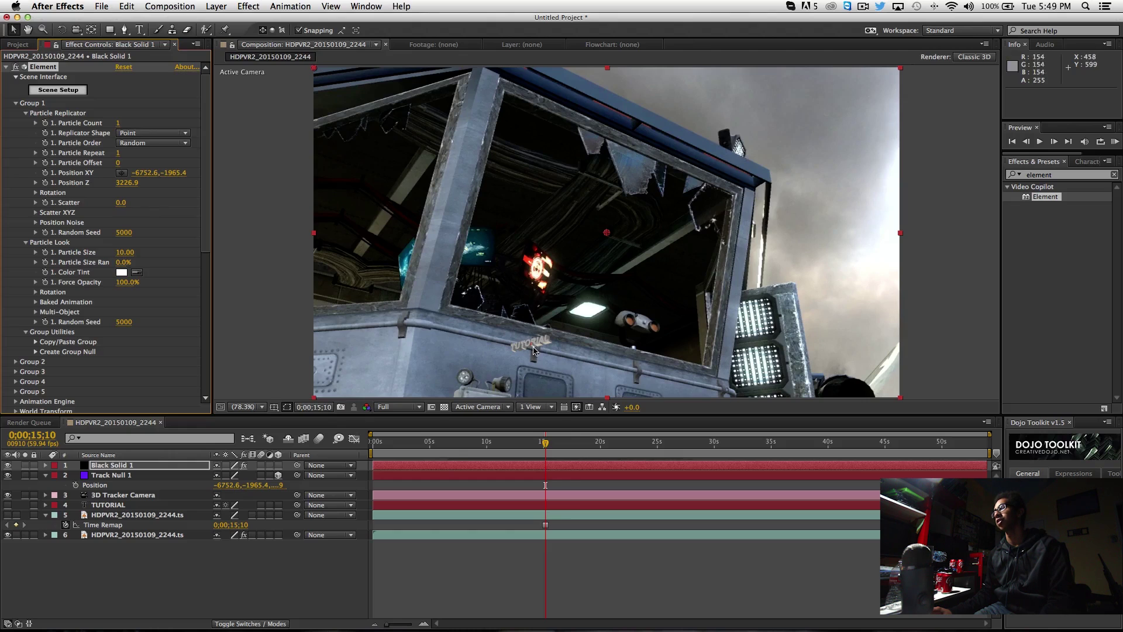
Set the Particle Size to 45.
{"action": "left_click", "coordinate": [123, 252]}
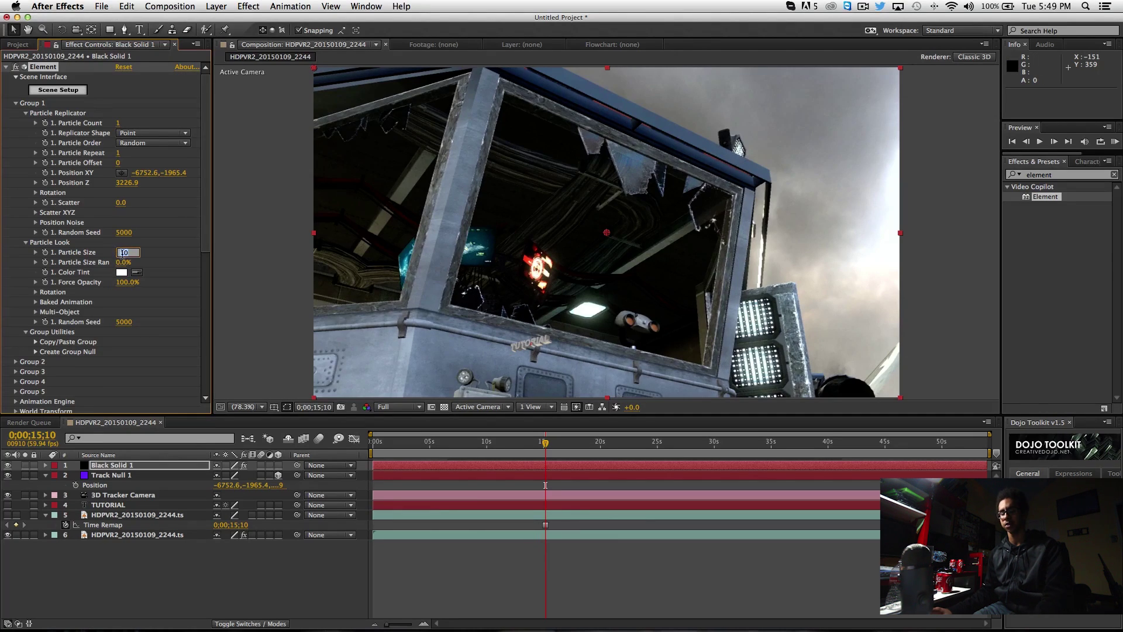
{"action": "type", "text": "45"}
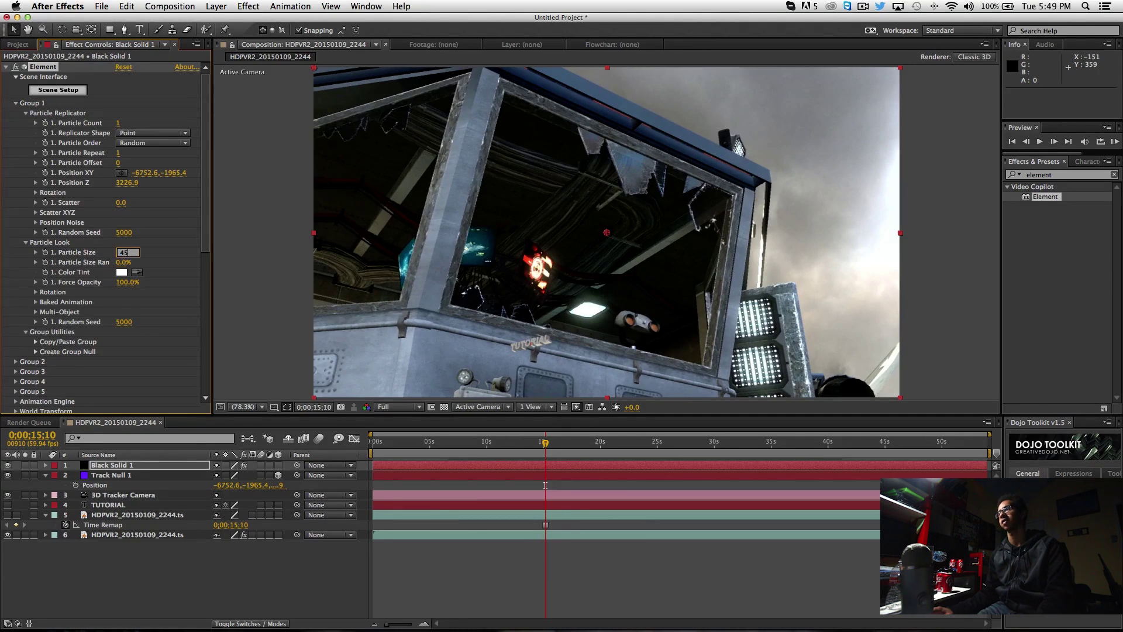
{"action": "key", "text": "Return"}
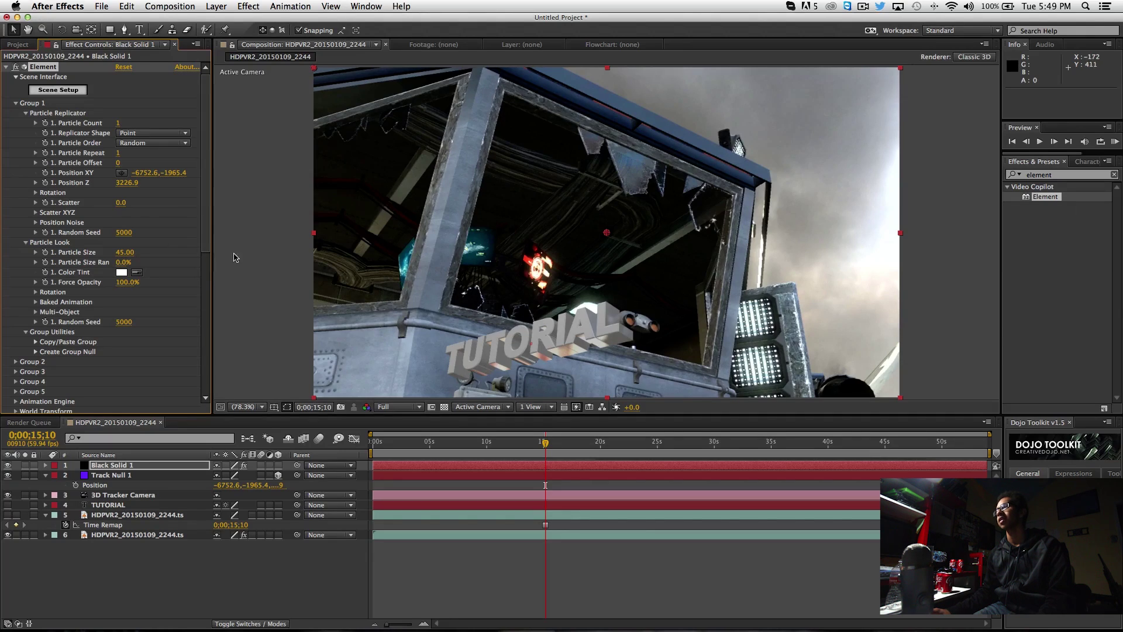
Raise the TUTORIAL text and spin its Y rotation to about -85°.
{"action": "mouse_move", "coordinate": [180, 177]}
{"action": "left_mouse_down"}
{"action": "mouse_move", "coordinate": [153, 179]}
{"action": "mouse_move", "coordinate": [164, 192]}
{"action": "left_mouse_up"}
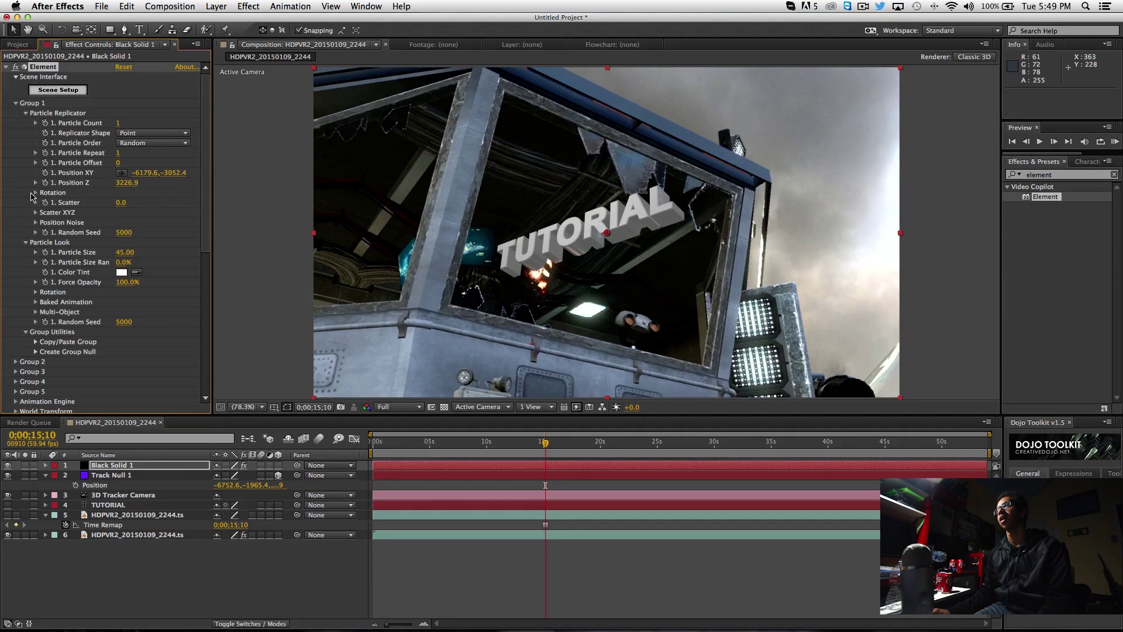
{"action": "left_click", "coordinate": [35, 192]}
{"action": "left_click", "coordinate": [137, 214]}
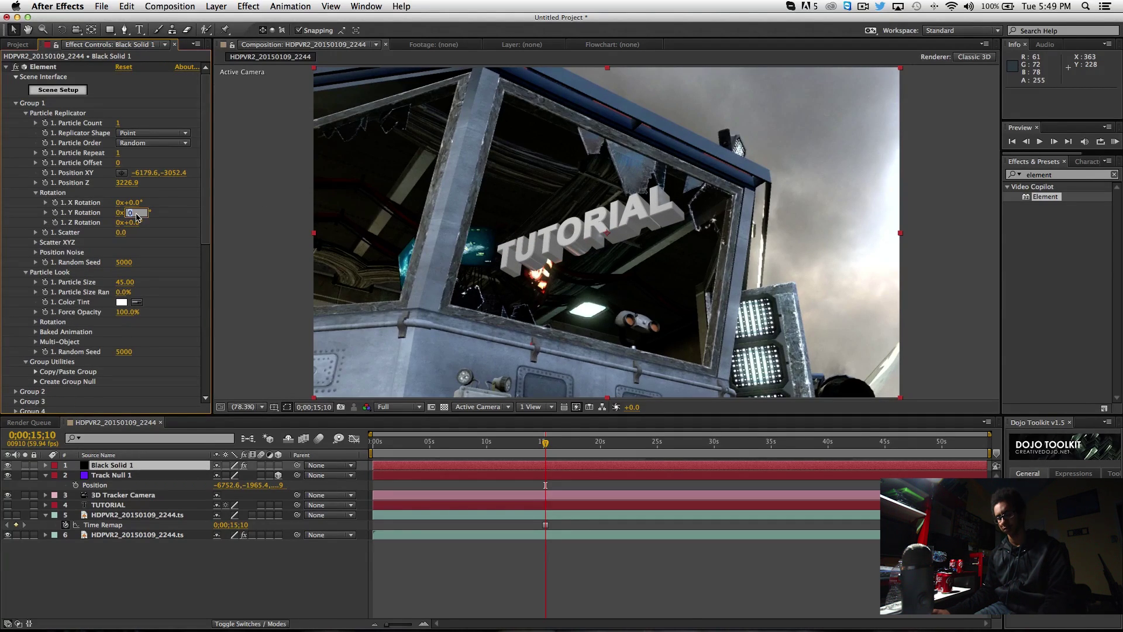
{"action": "type", "text": "22"}
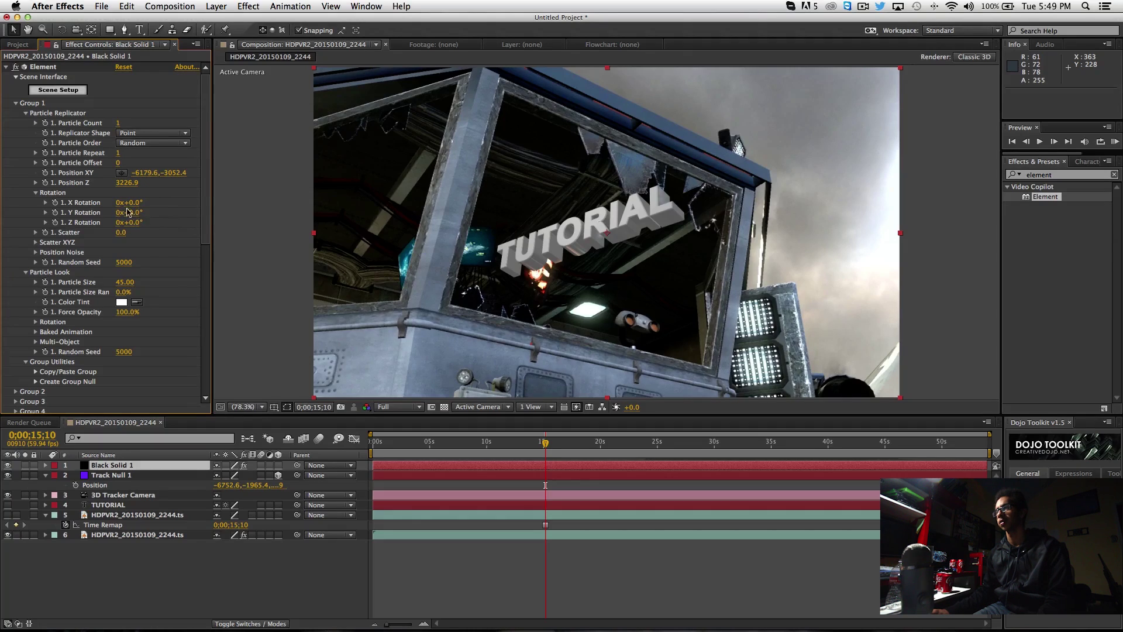
{"action": "key", "text": "Return"}
{"action": "left_click_drag", "start_coordinate": [152, 212], "coordinate": [101, 214]}
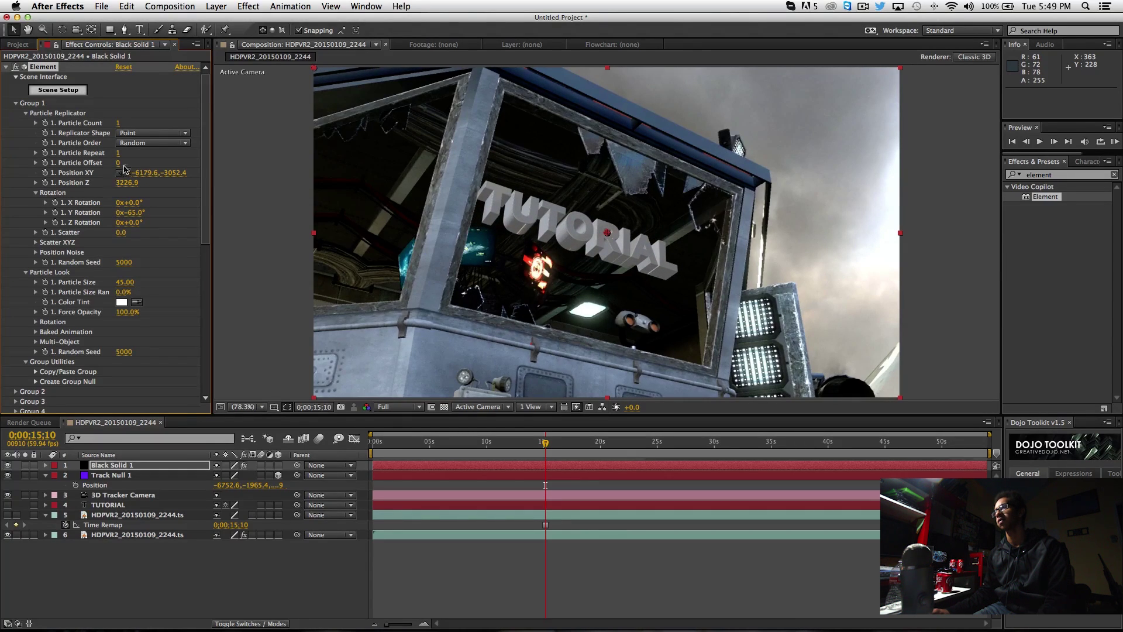
Shift Position XY to -5844.6, -2951.4, checking placement across the timeline.
{"action": "left_click_drag", "start_coordinate": [173, 170], "coordinate": [186, 170]}
{"action": "mouse_move", "coordinate": [545, 443]}
{"action": "left_mouse_down"}
{"action": "mouse_move", "coordinate": [530, 443]}
{"action": "mouse_move", "coordinate": [562, 443]}
{"action": "mouse_move", "coordinate": [535, 442]}
{"action": "mouse_move", "coordinate": [562, 452]}
{"action": "left_mouse_up"}
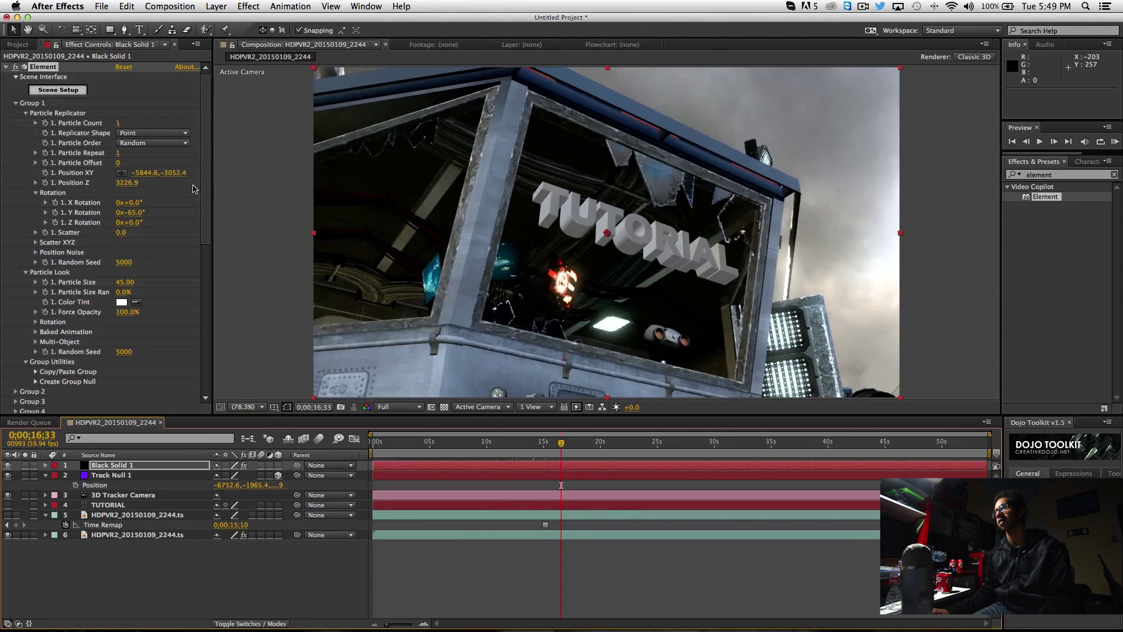
{"action": "left_click_drag", "start_coordinate": [185, 177], "coordinate": [196, 177]}
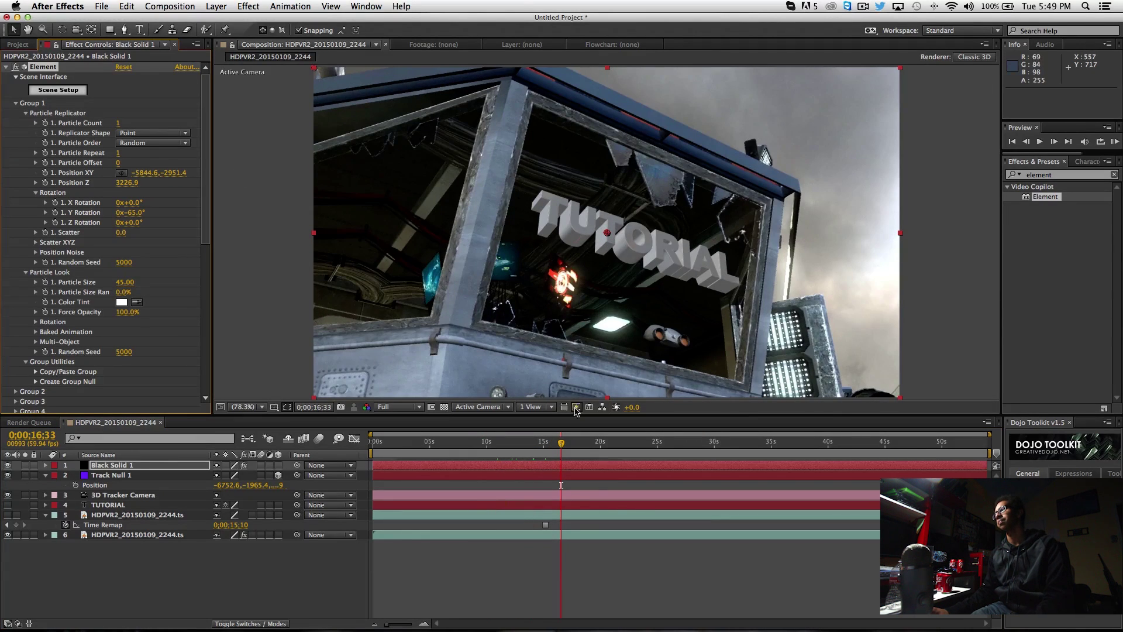
{"action": "left_click_drag", "start_coordinate": [595, 443], "coordinate": [529, 443]}
{"action": "left_click", "coordinate": [1115, 174]}
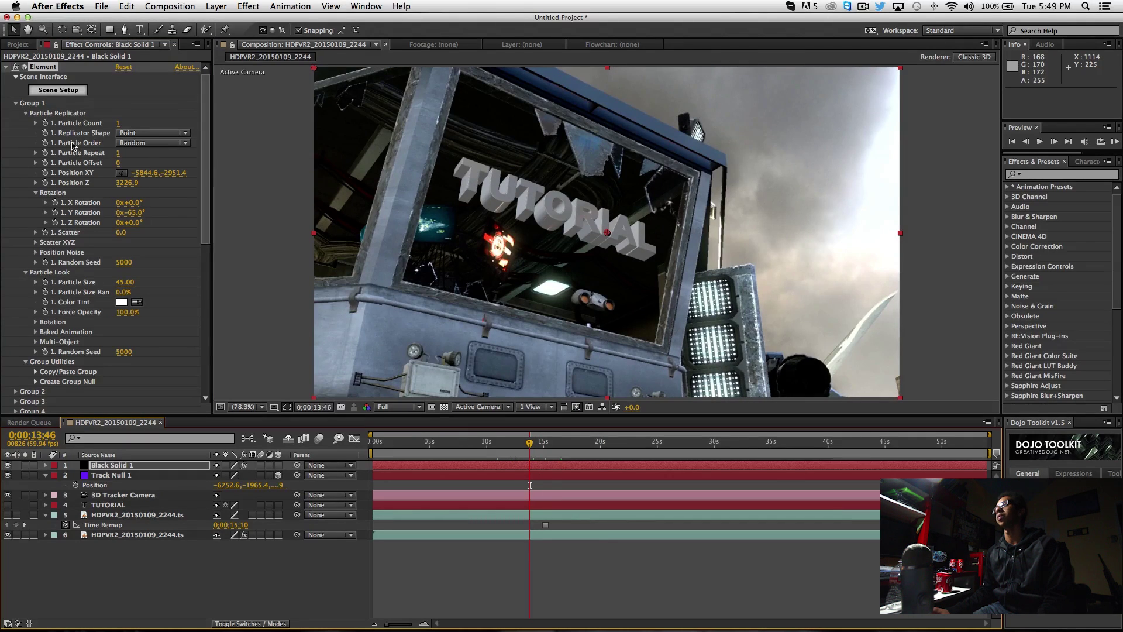
Enable Ambient Occlusion (SSAO) in Render Settings with AO Intensity 10 and AO Samples 90.
{"action": "scroll", "coordinate": [75, 142], "scroll_direction": "down", "scroll_amount": 10}
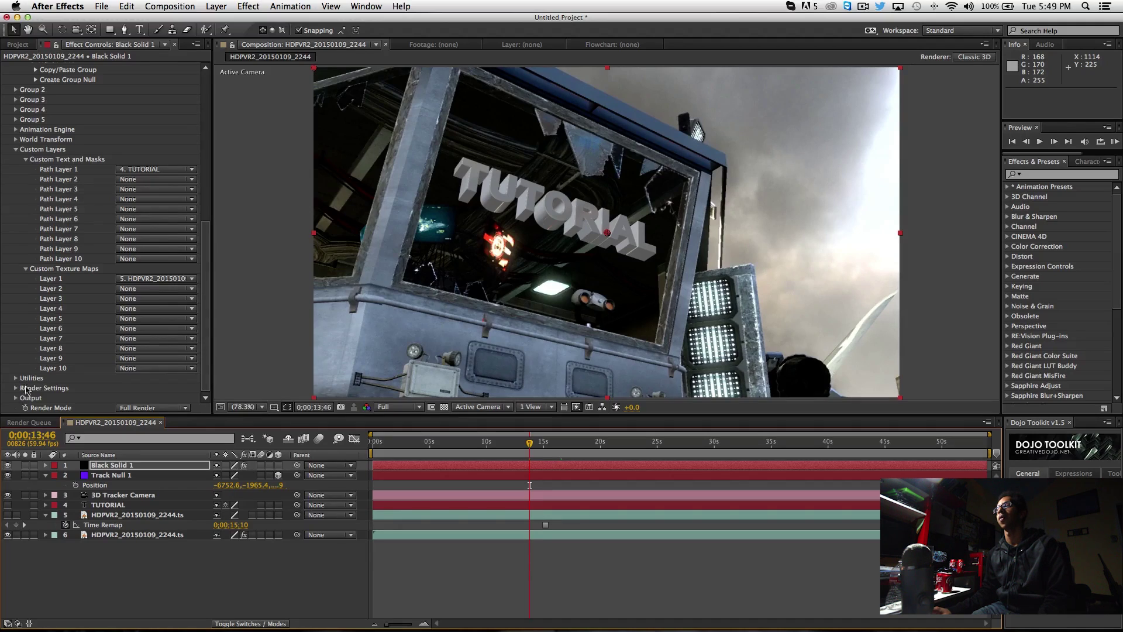
{"action": "left_click", "coordinate": [15, 388]}
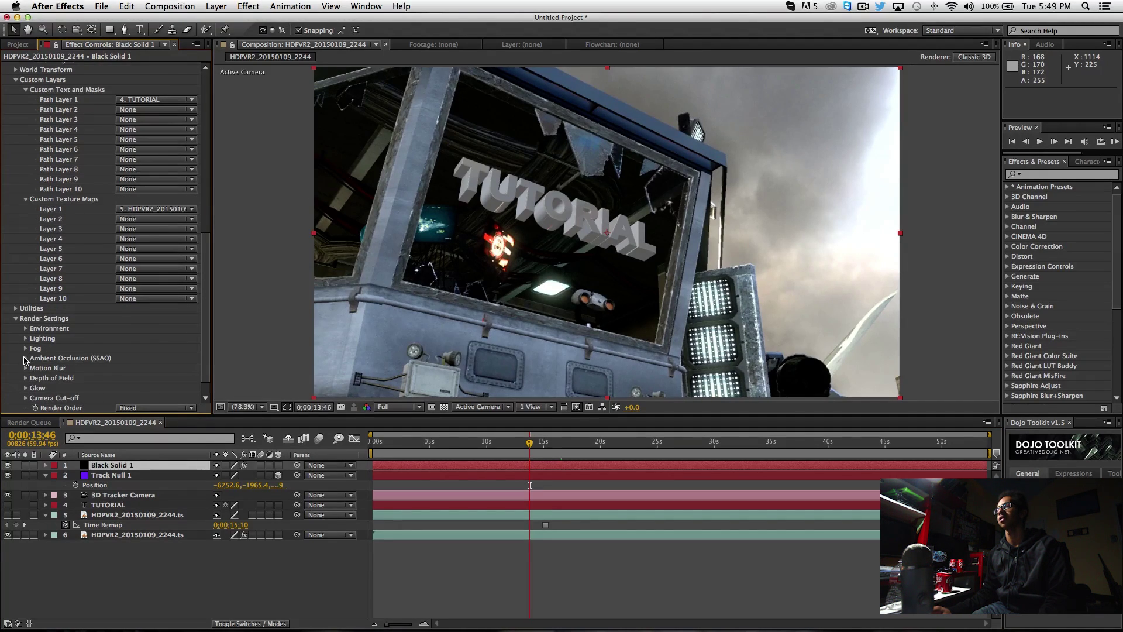
{"action": "left_click", "coordinate": [25, 359]}
{"action": "left_click", "coordinate": [141, 309]}
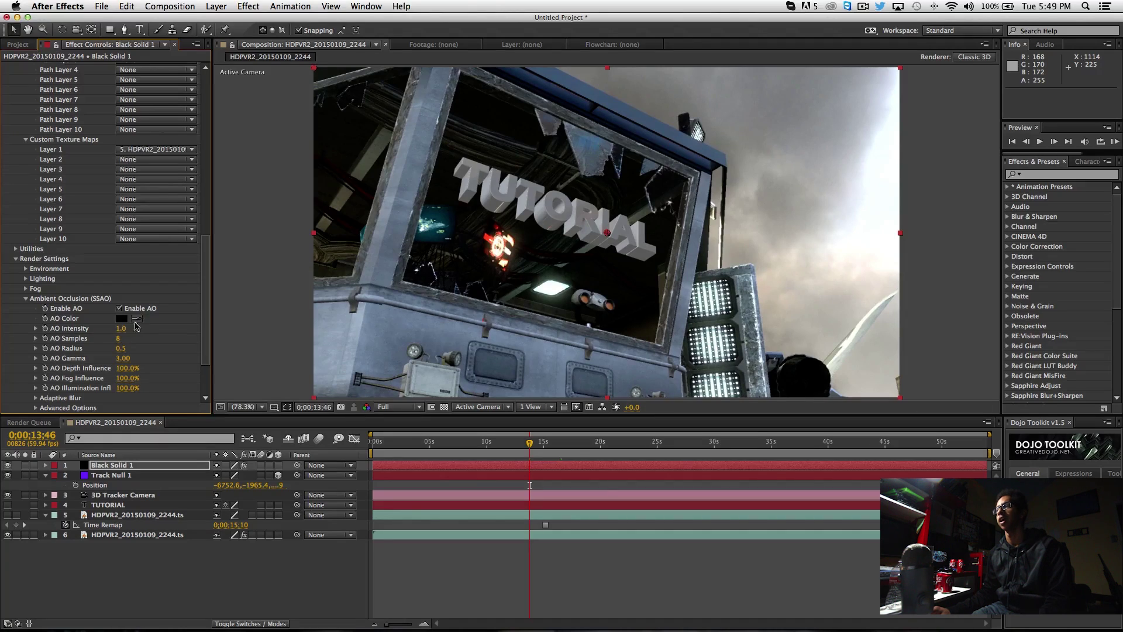
{"action": "left_click", "coordinate": [121, 330]}
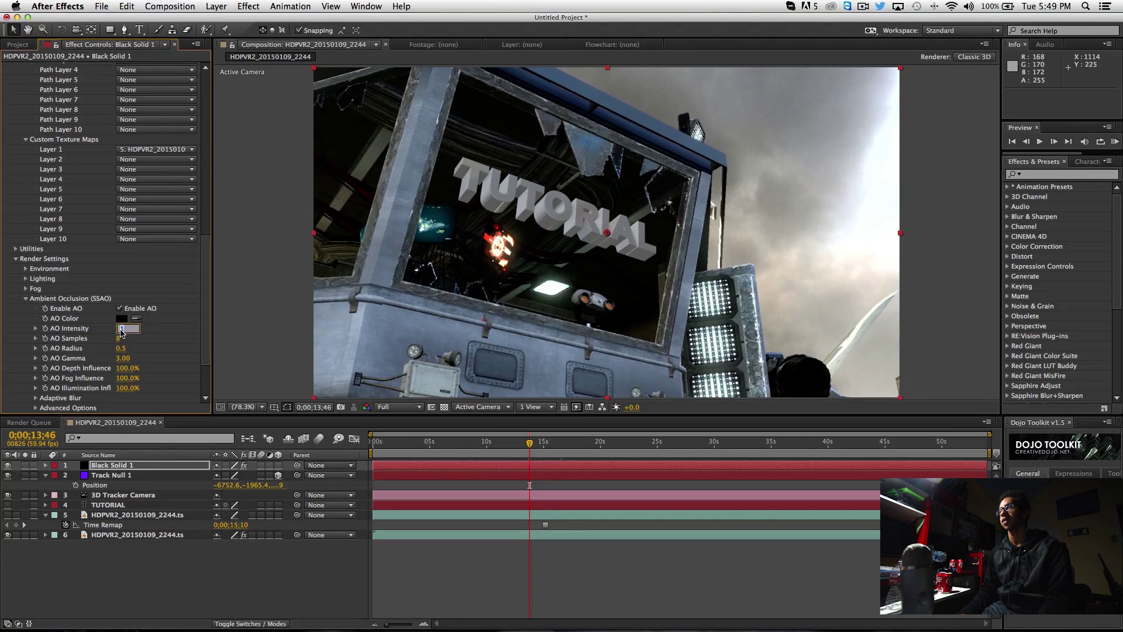
{"action": "type", "text": "10"}
{"action": "key", "text": "Return"}
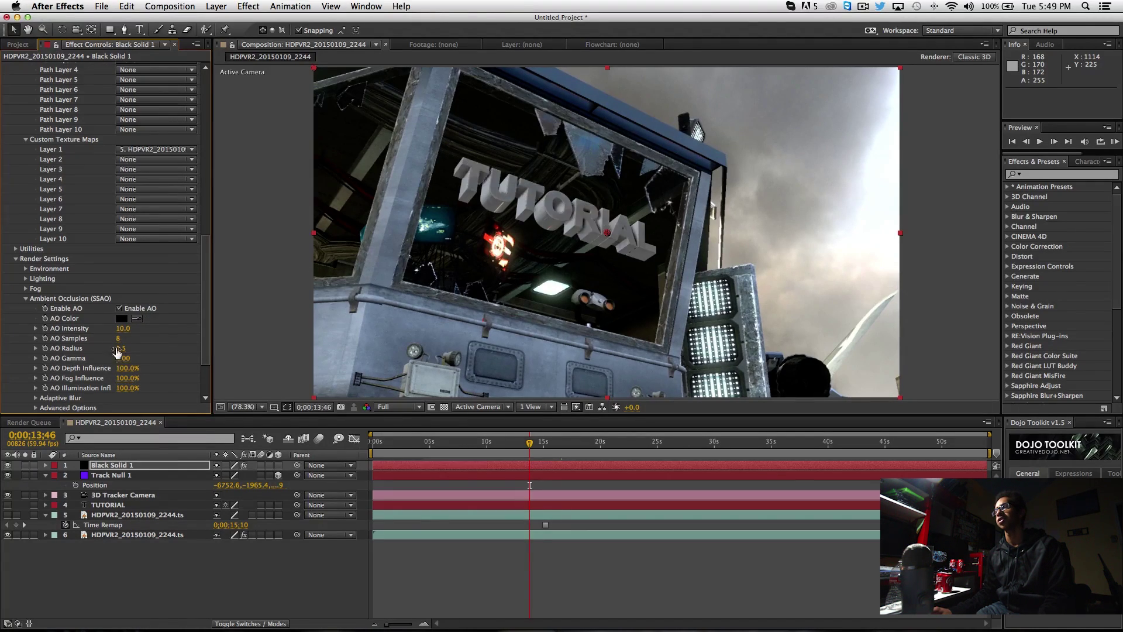
{"action": "left_click", "coordinate": [118, 339]}
{"action": "type", "text": "90"}
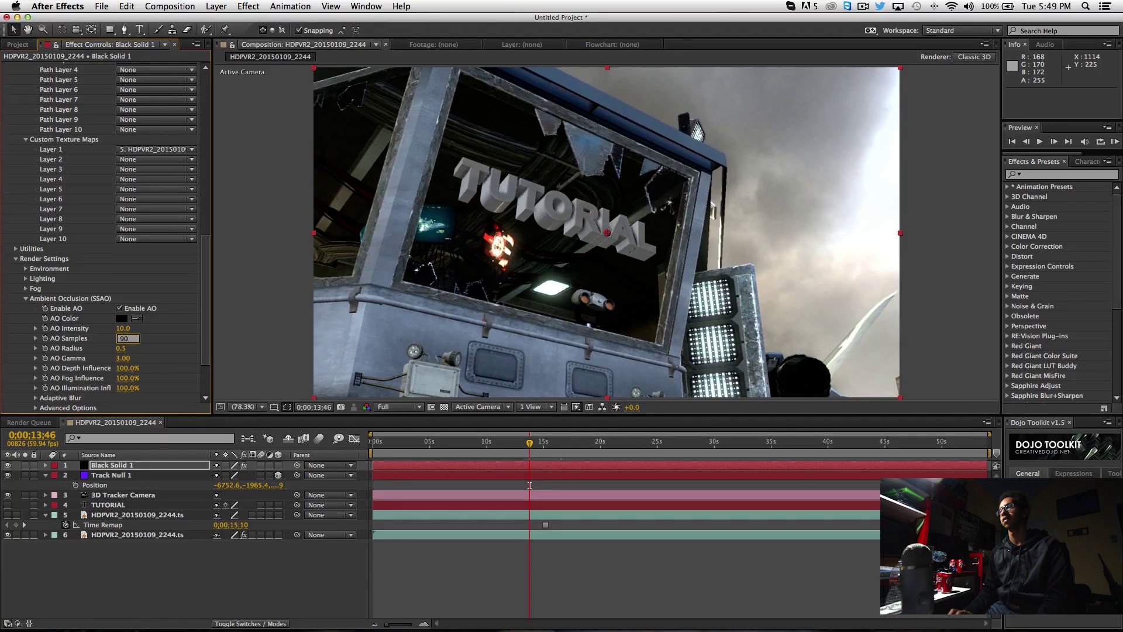
{"action": "key", "text": "Return"}
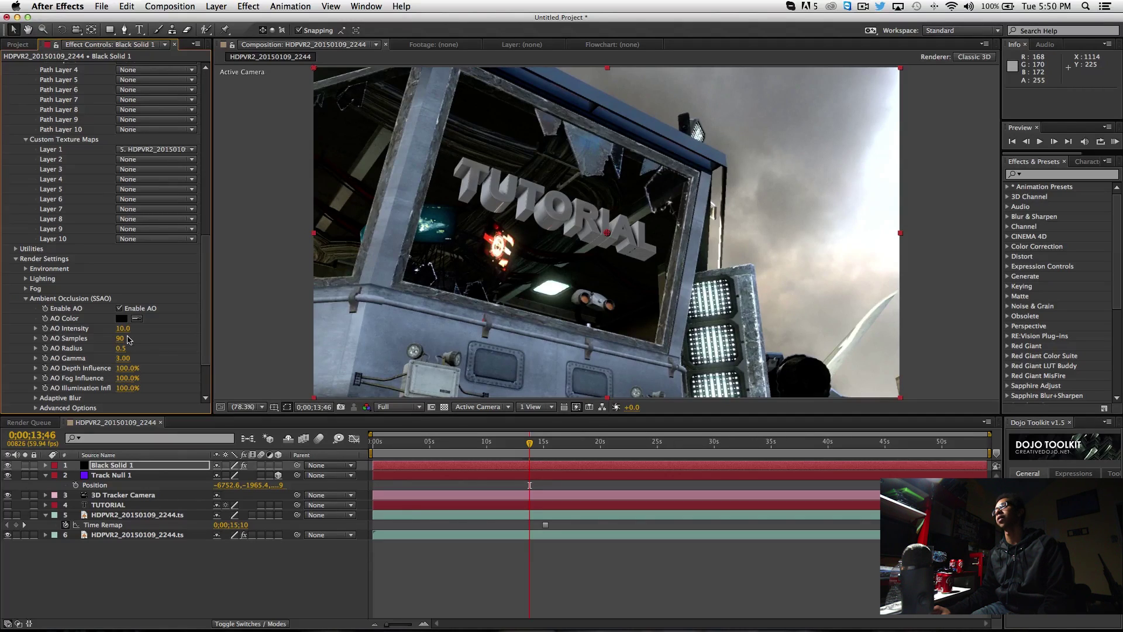
{"action": "key", "text": "period"}
{"action": "key", "text": "period"}
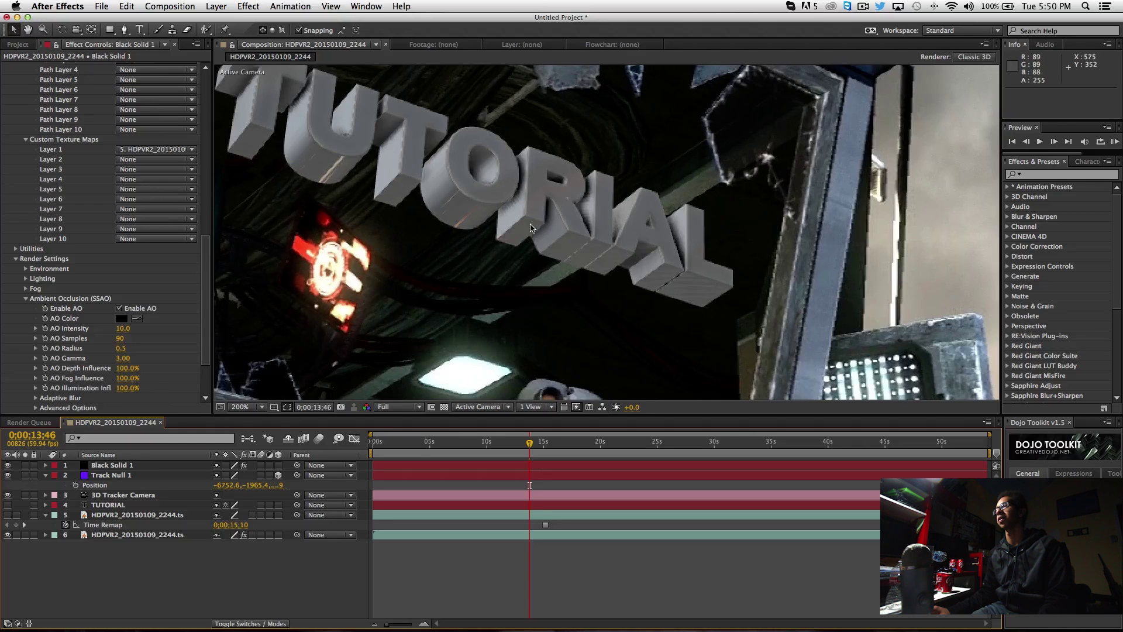
Try a larger AO Radius of 4.
{"action": "key", "text": "comma"}
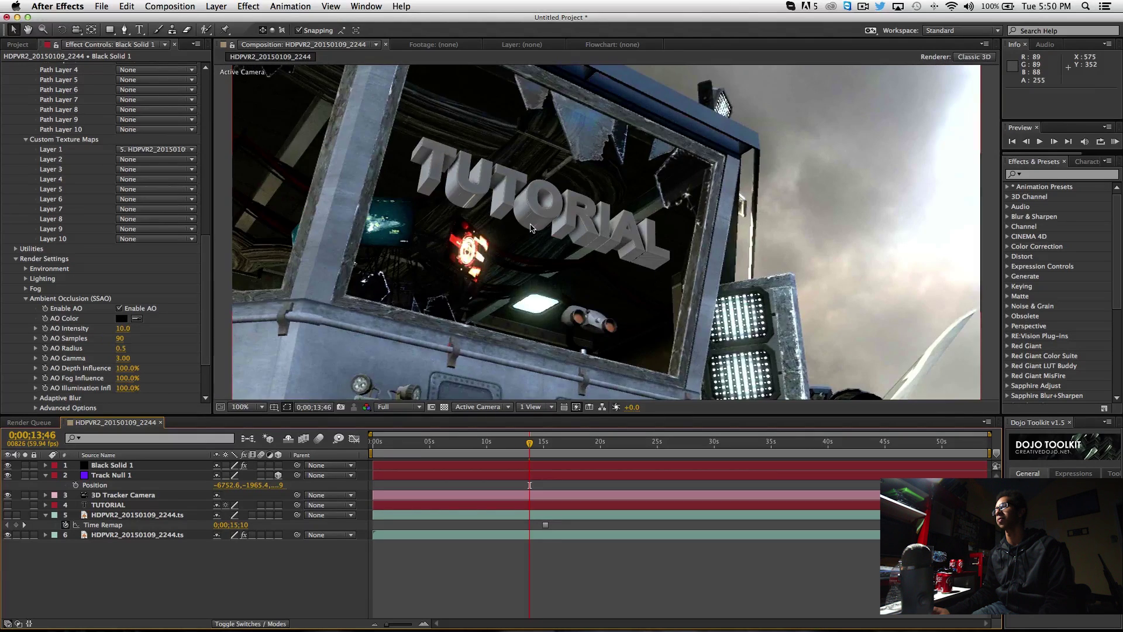
{"action": "key", "text": "comma"}
{"action": "key", "text": "period"}
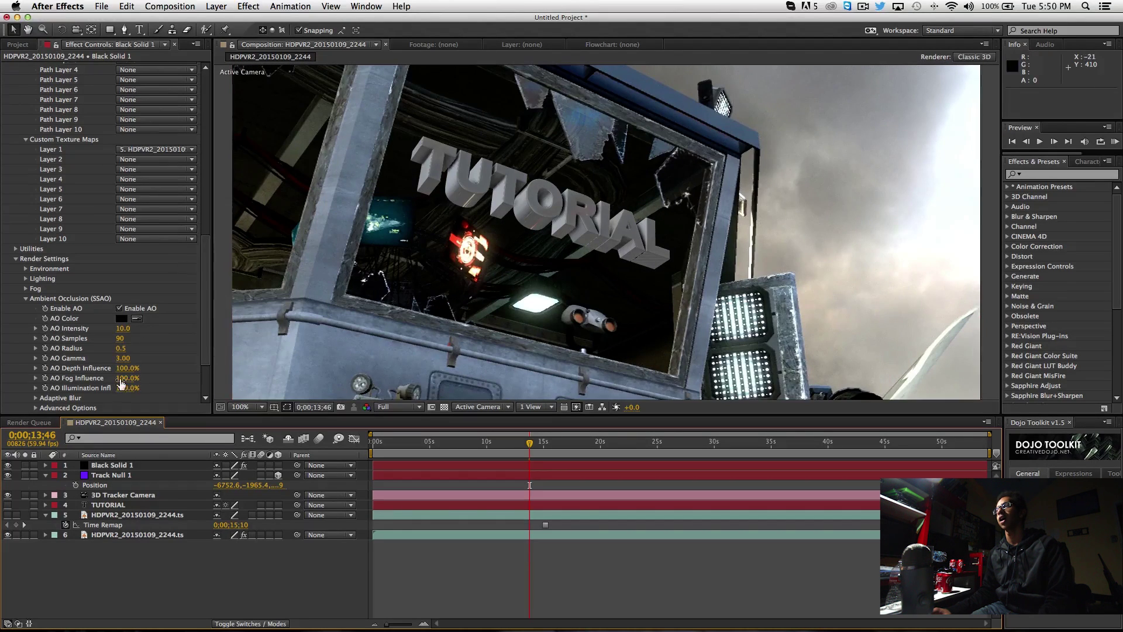
{"action": "left_click_drag", "start_coordinate": [121, 349], "coordinate": [226, 350]}
{"action": "left_click", "coordinate": [121, 348]}
{"action": "type", "text": "4"}
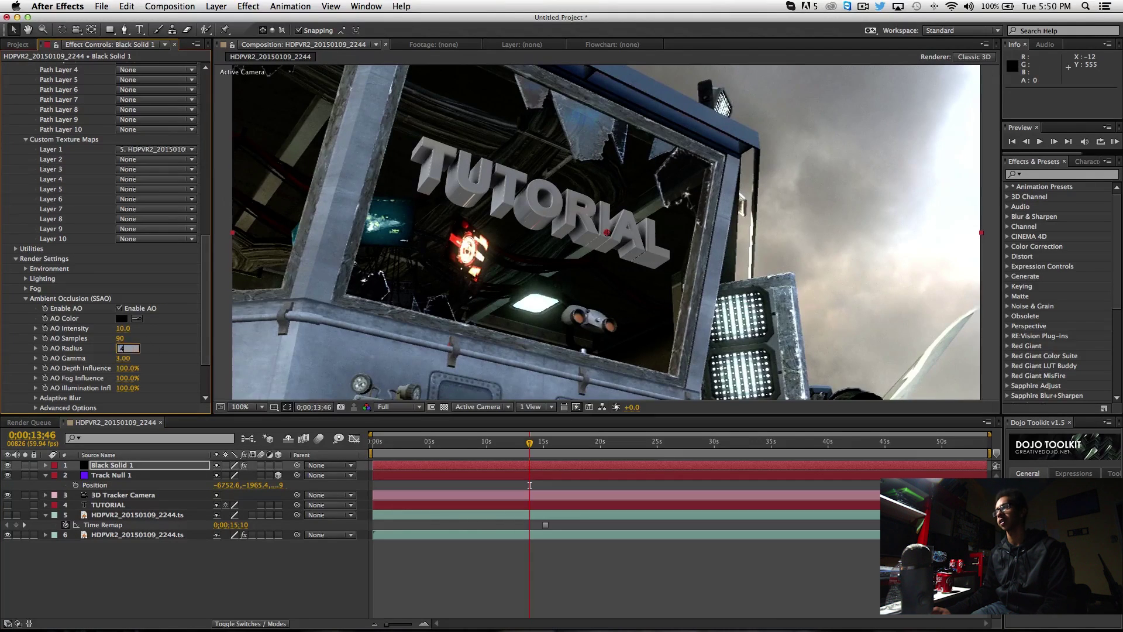
{"action": "key", "text": "Return"}
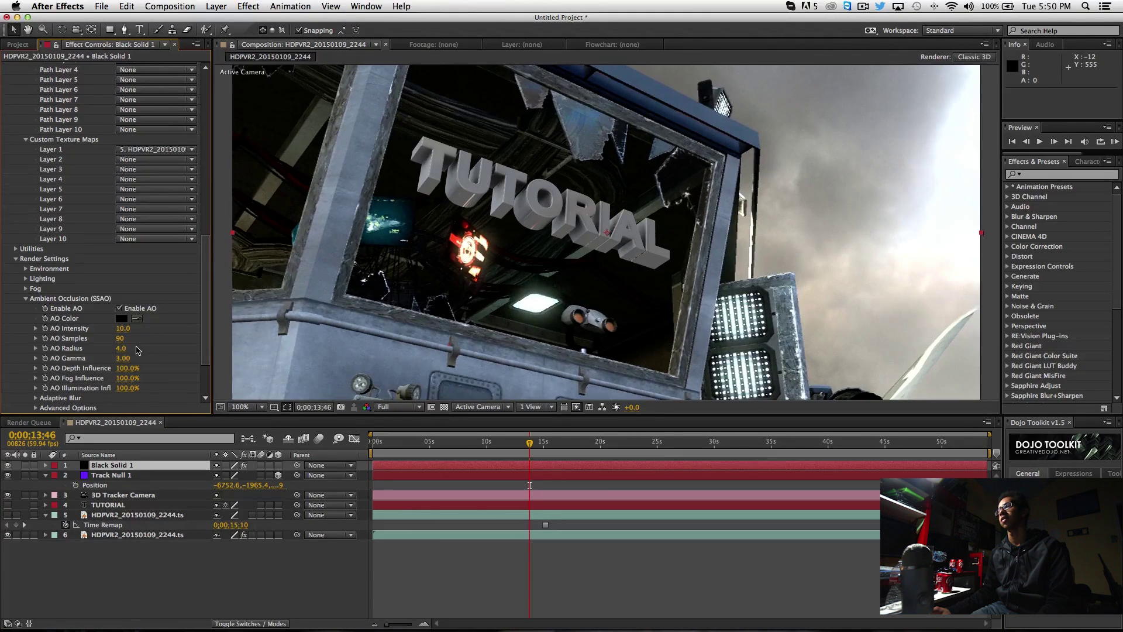
Return AO Radius to 0.5 and raise AO Gamma to 5.64.
{"action": "left_click", "coordinate": [122, 349]}
{"action": "type", "text": ".5"}
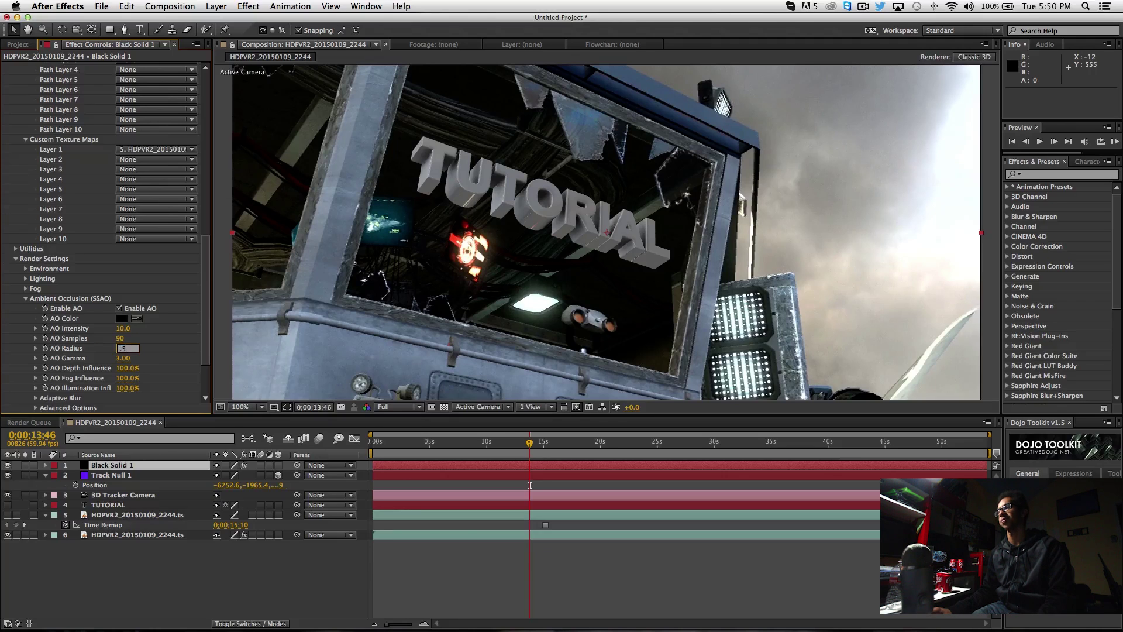
{"action": "key", "text": "Return"}
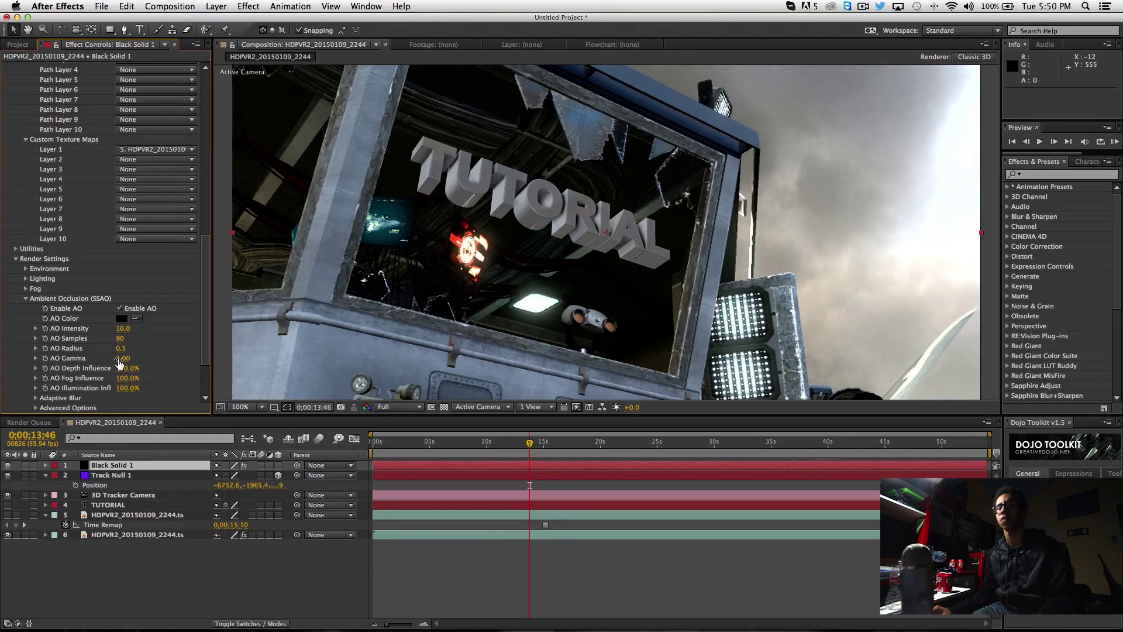
{"action": "left_click_drag", "start_coordinate": [122, 359], "coordinate": [172, 354]}
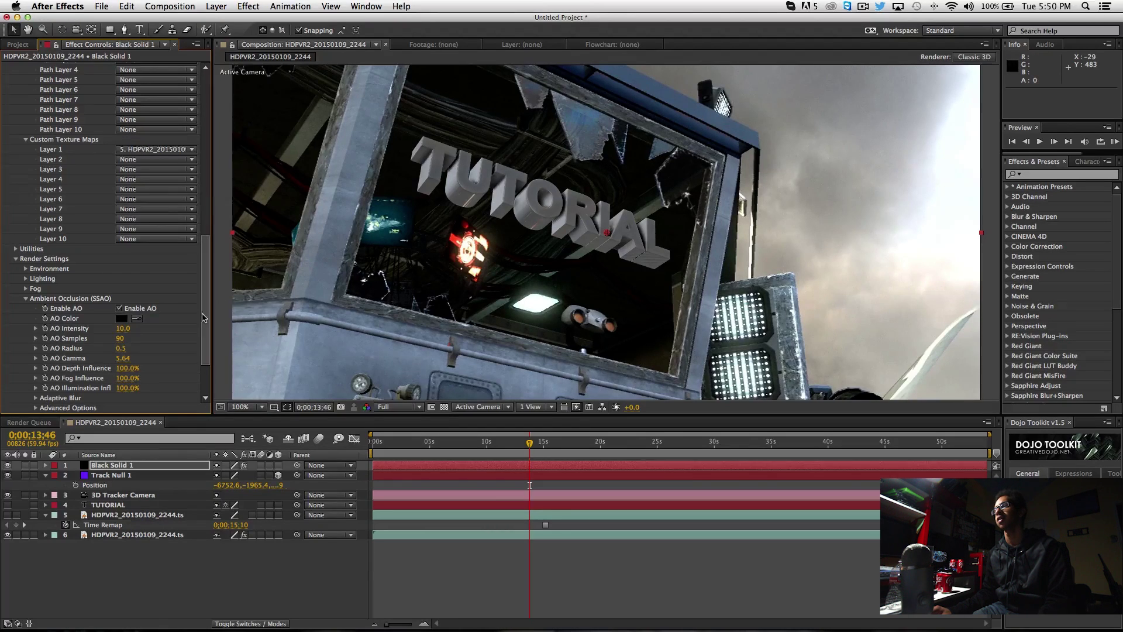
Set Element's Add Lighting preset to Cinema after briefly trying 360.
{"action": "left_click_drag", "start_coordinate": [209, 317], "coordinate": [209, 344]}
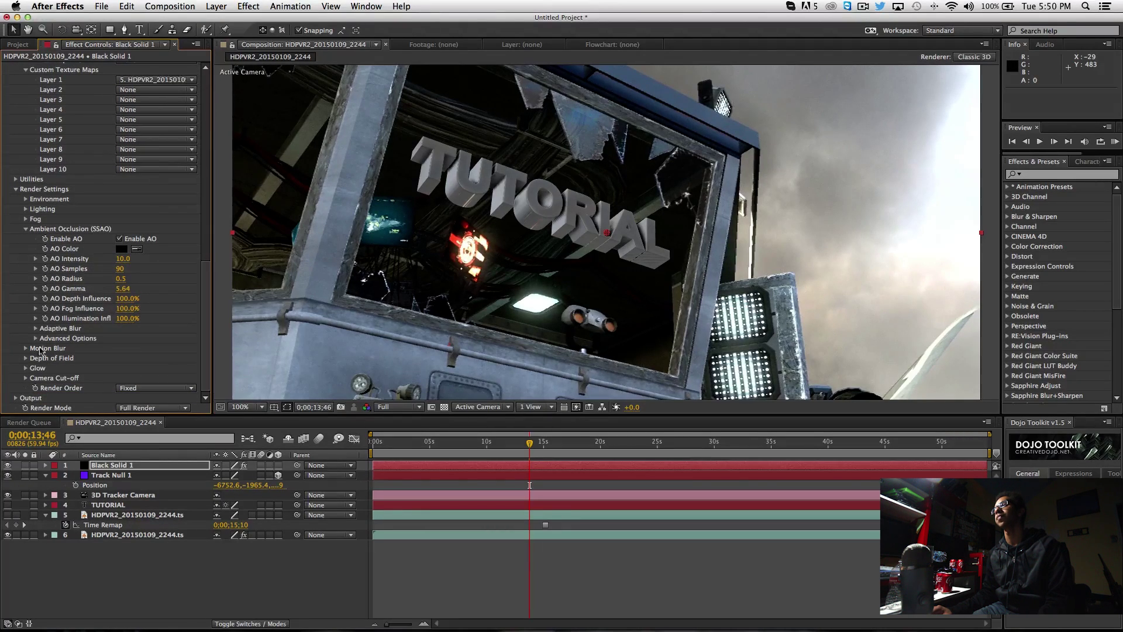
{"action": "left_click", "coordinate": [25, 209]}
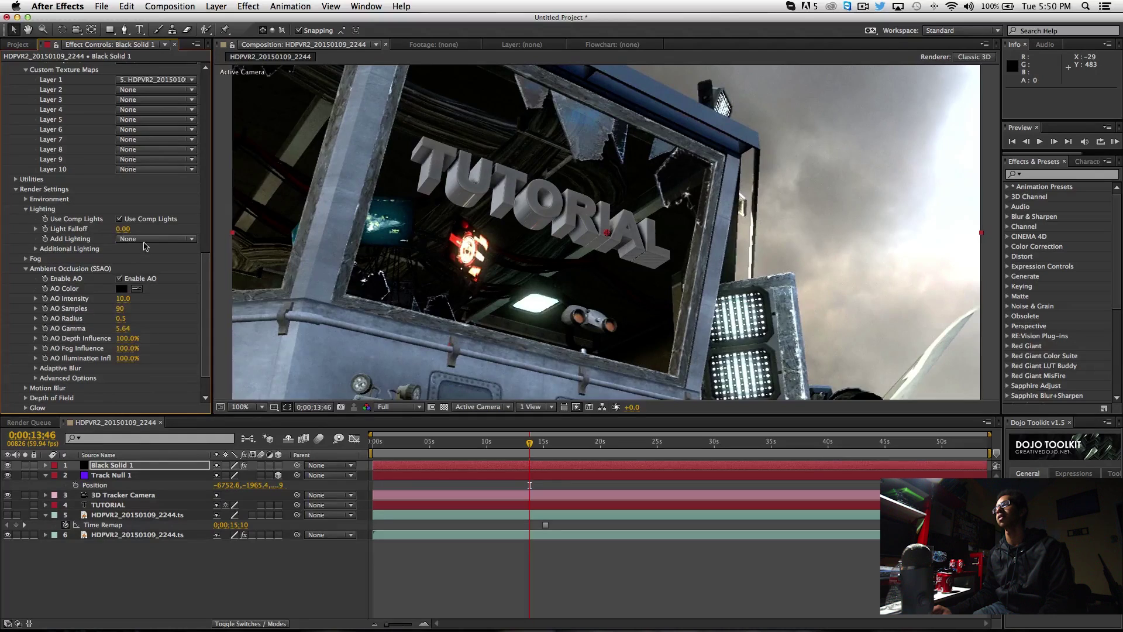
{"action": "left_click", "coordinate": [144, 240]}
{"action": "left_click", "coordinate": [139, 305]}
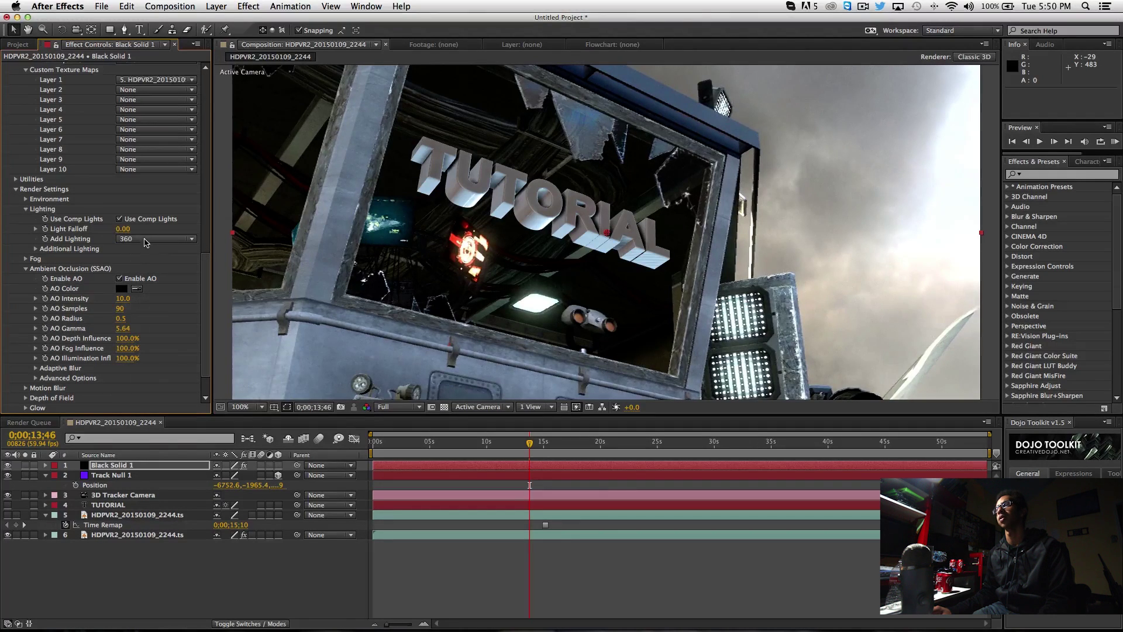
{"action": "left_click", "coordinate": [147, 239]}
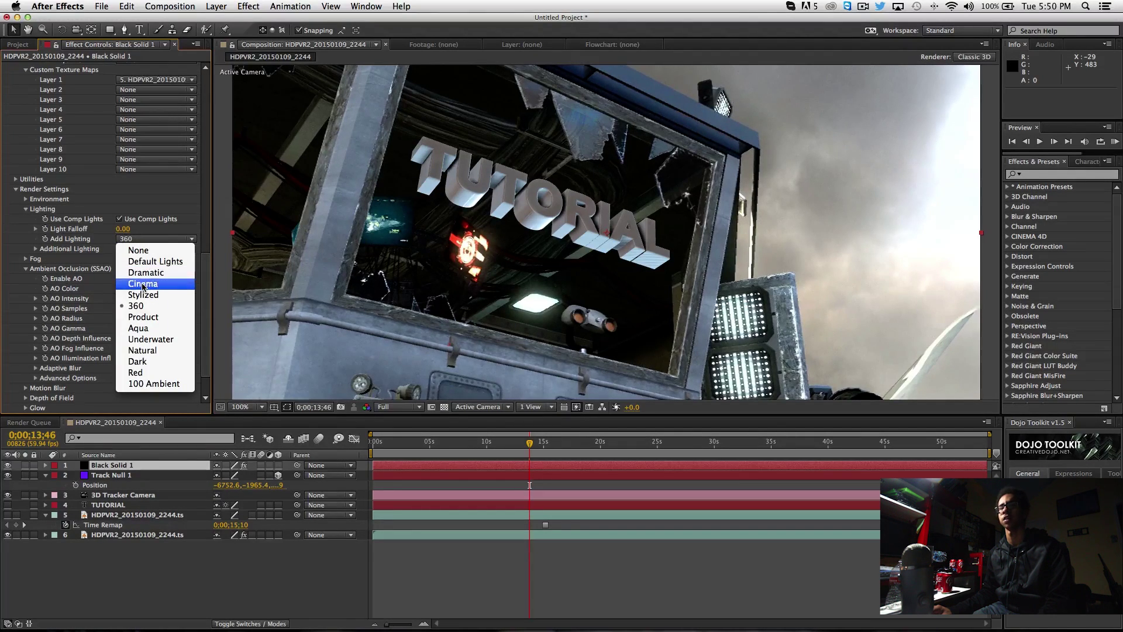
{"action": "left_click", "coordinate": [143, 285]}
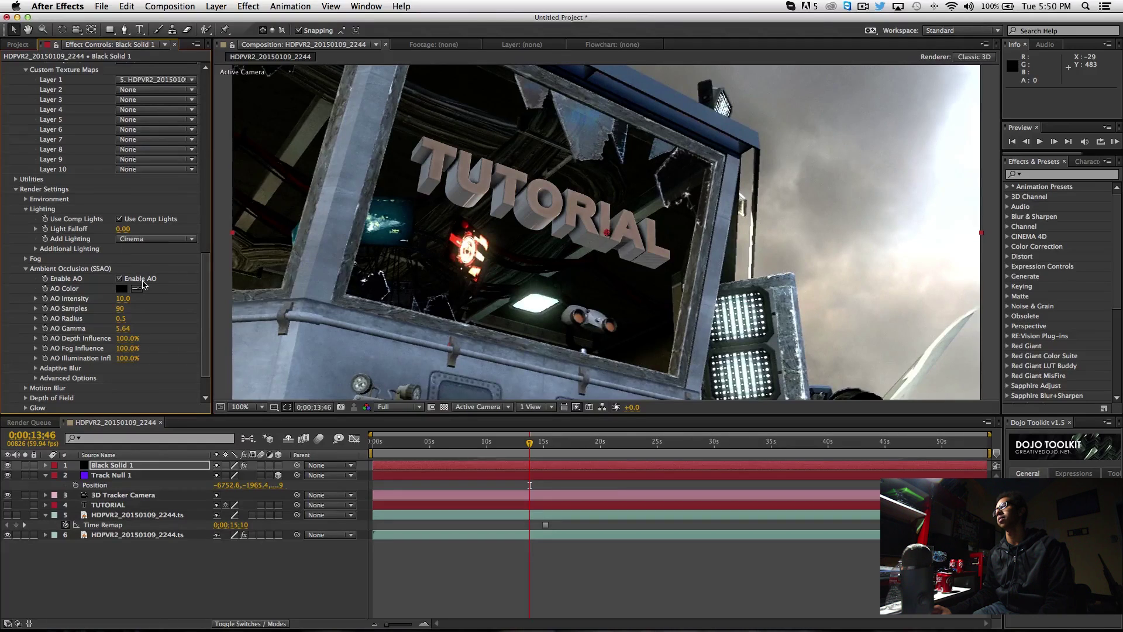
Move the playhead to 0;00;16;27 to check the lit text in the window.
{"action": "left_click_drag", "start_coordinate": [543, 446], "coordinate": [561, 448]}
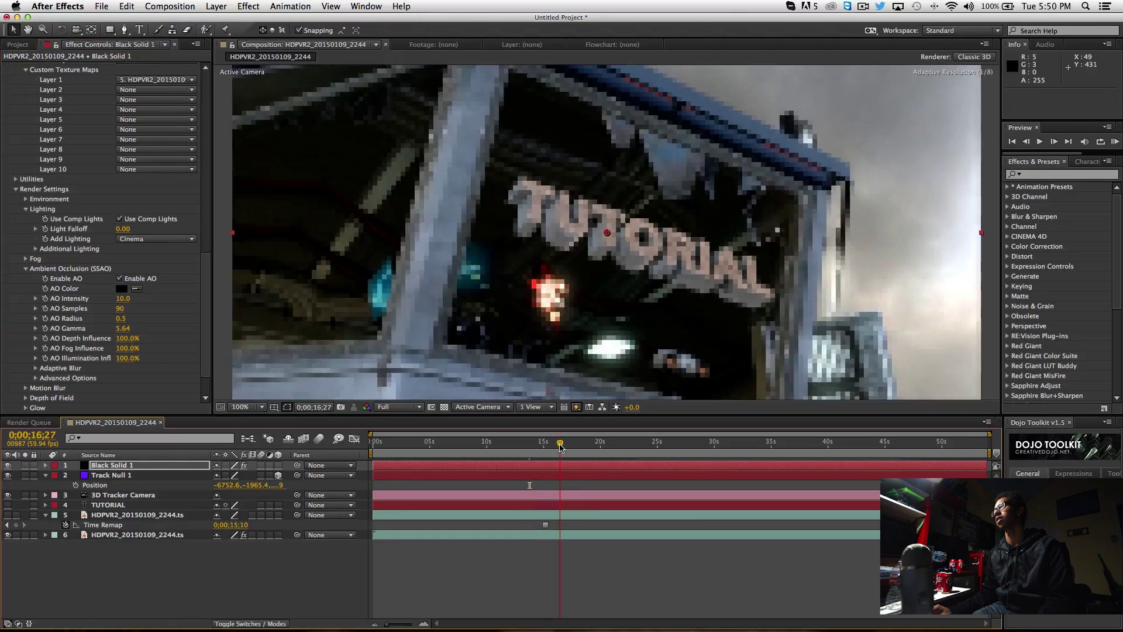